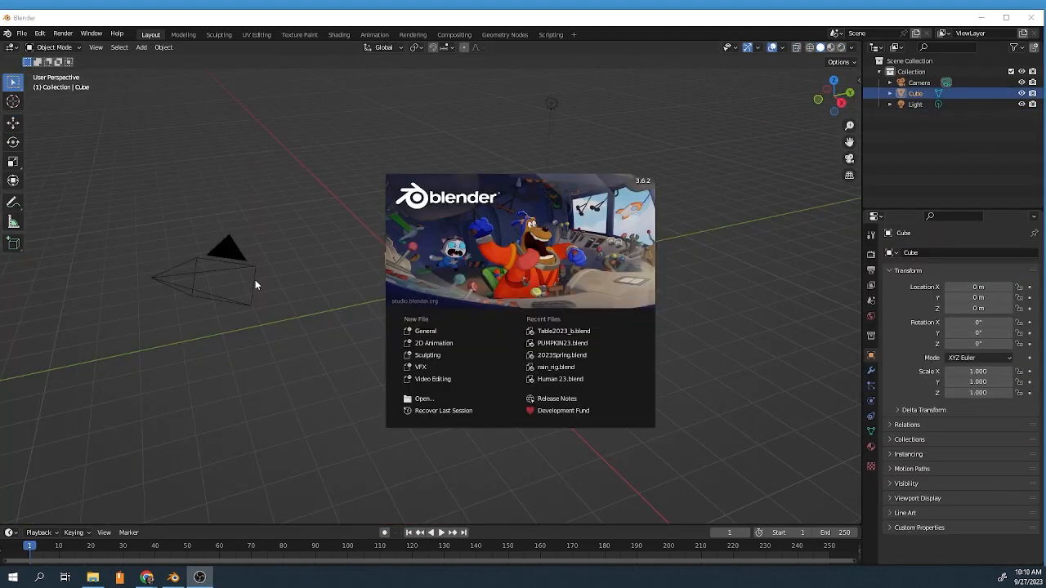
Delete the default cube and add a UV sphere at the origin
click(255, 280)
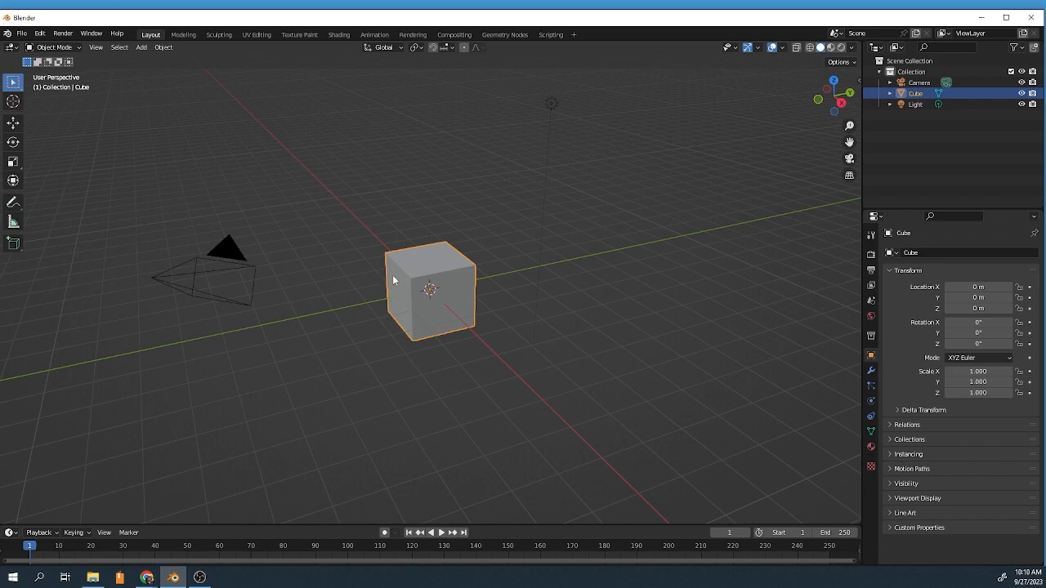
key(Delete)
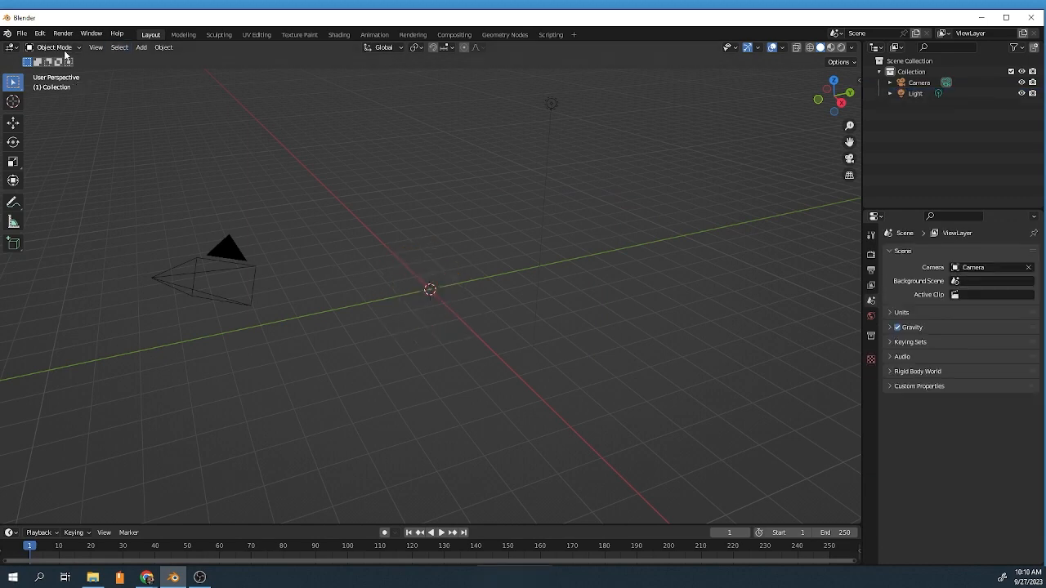
click(141, 46)
mouse_move(159, 62)
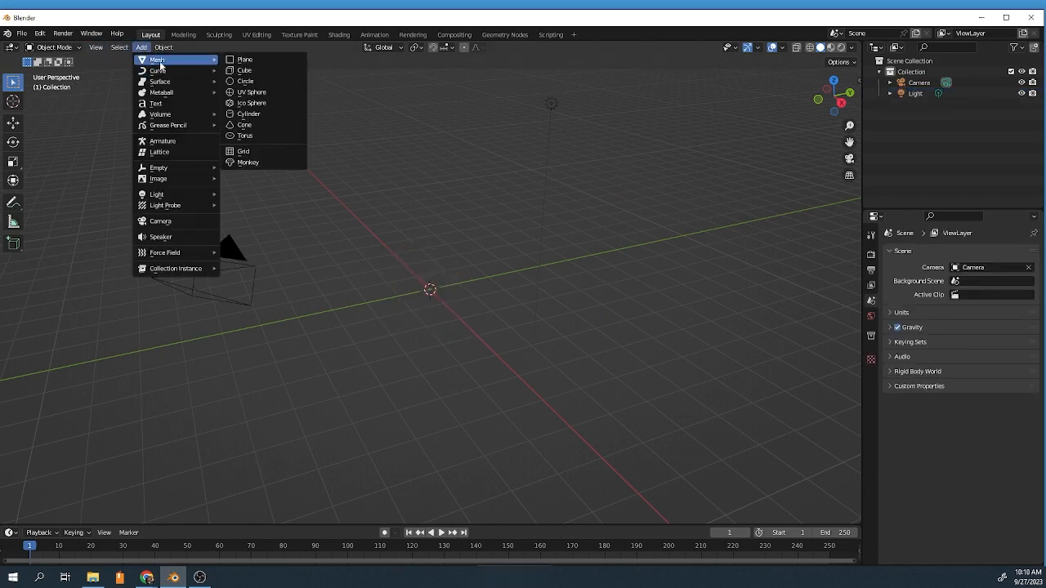
click(253, 92)
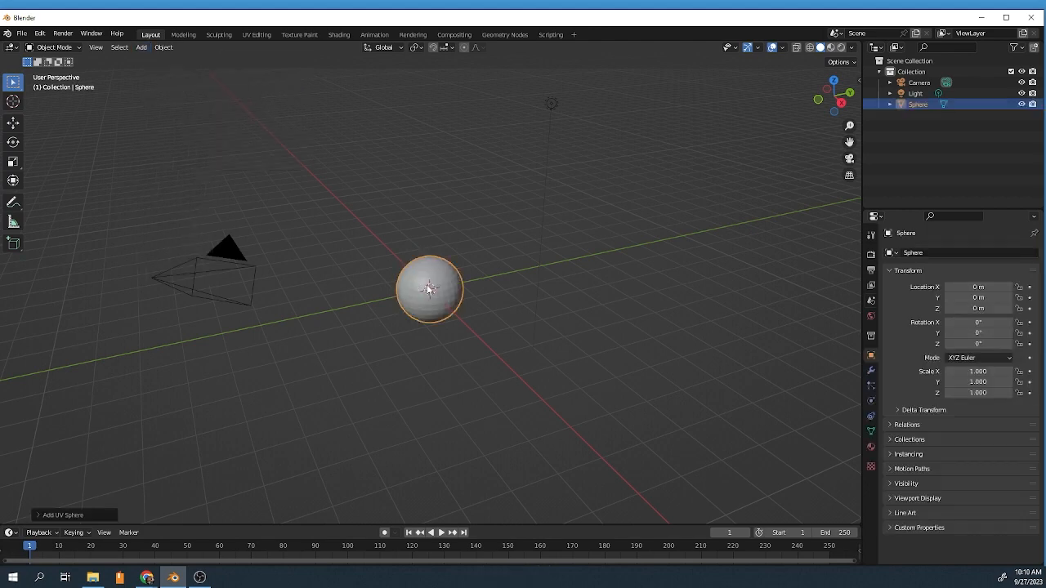
Scale the sphere up uniformly to about 3.4
key(s)
click(375, 298)
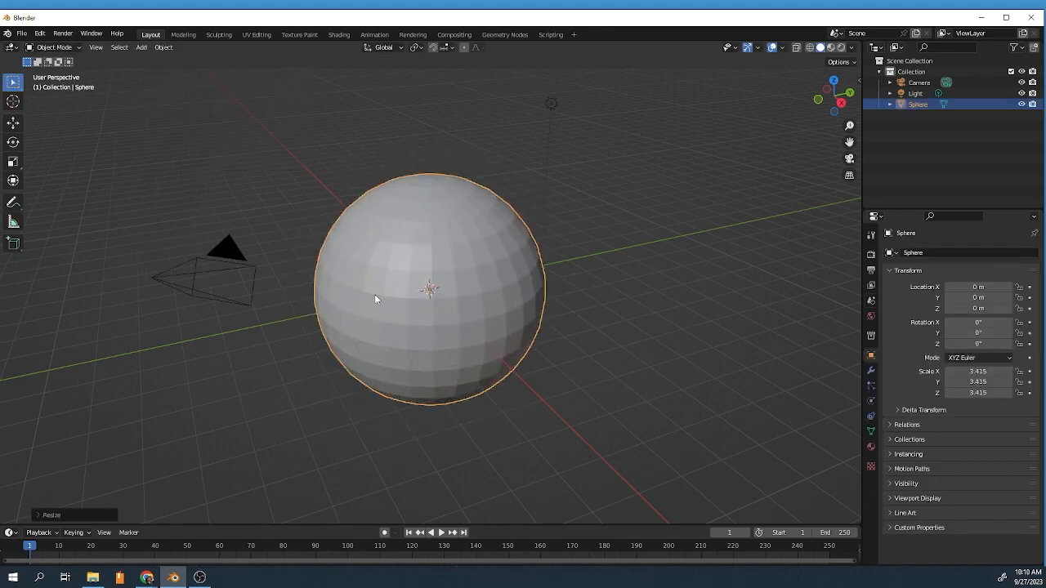
middle_drag(374, 291, 360, 286)
Put the sphere in Edit Mode with edge selection and deselect all of its geometry
click(53, 47)
click(49, 62)
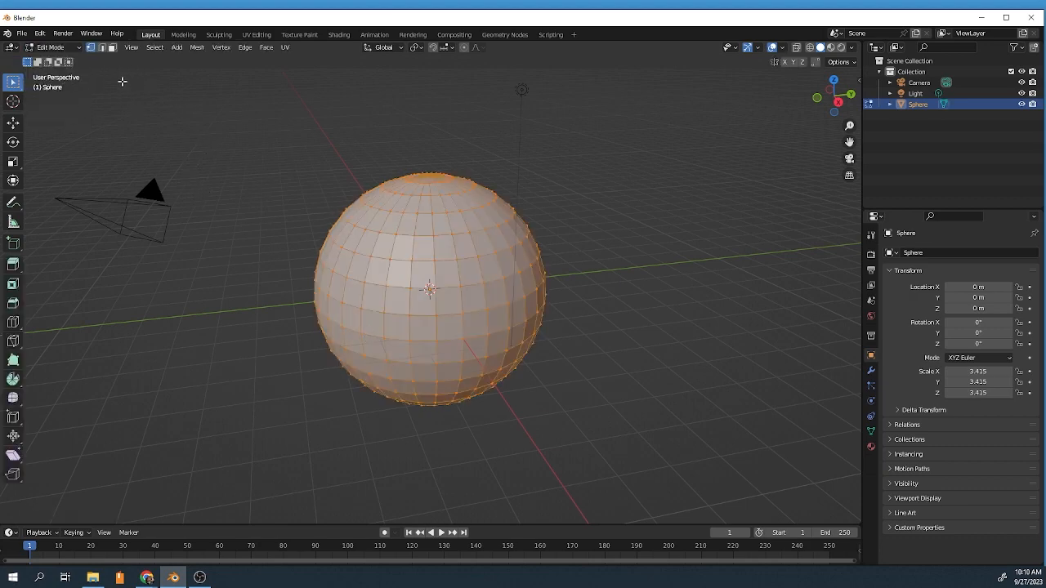
click(100, 48)
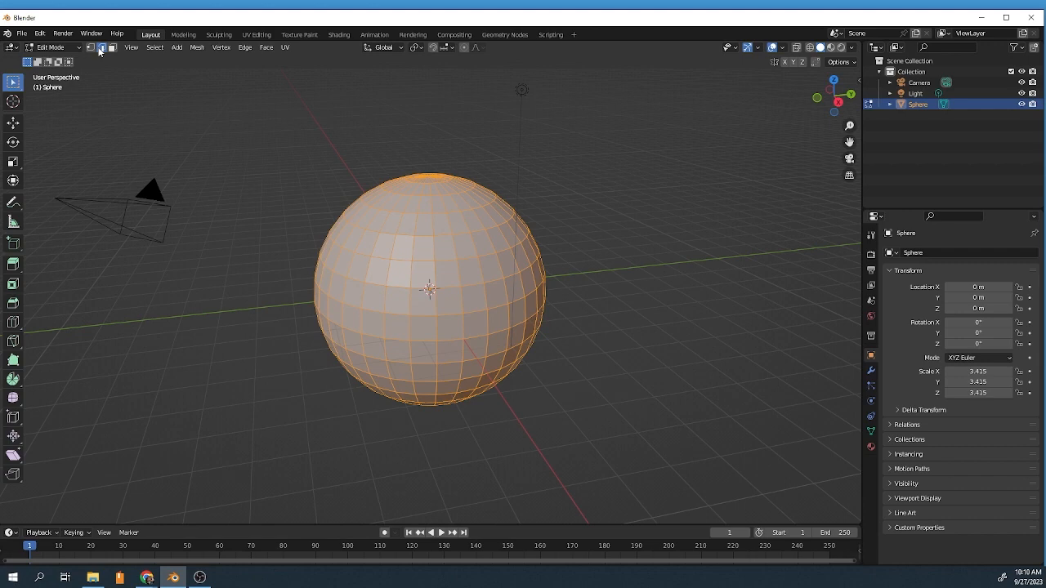
click(268, 180)
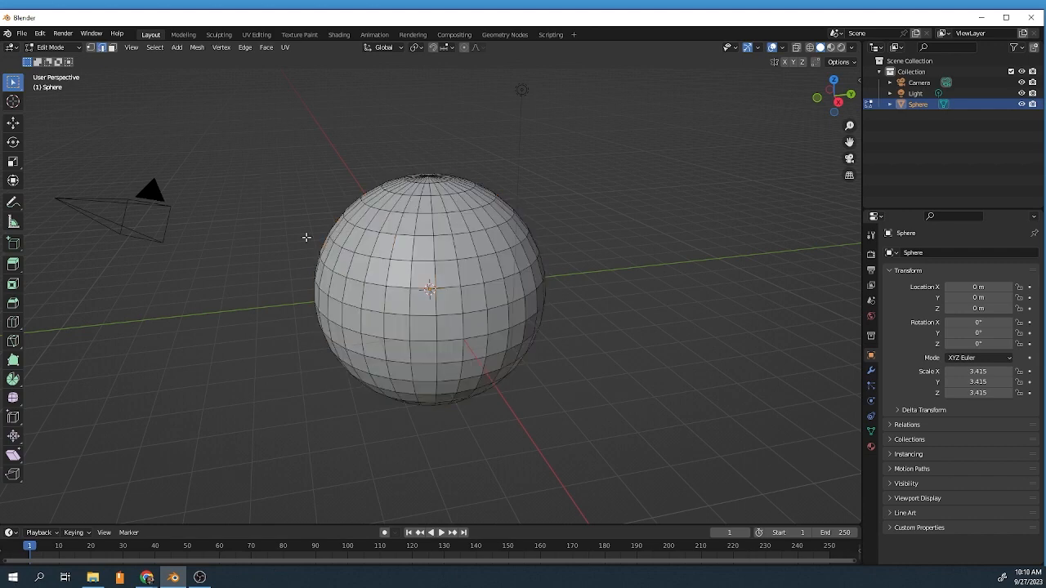
Select every other vertical edge loop all the way around the sphere
alt+click(410, 304)
alt+shift+click(363, 295)
alt+shift+click(462, 300)
alt+shift+click(502, 294)
alt+shift+click(531, 282)
middle_drag(541, 304, 437, 303)
alt+shift+click(441, 304)
alt+shift+click(492, 302)
alt+shift+click(519, 279)
middle_drag(521, 288, 442, 298)
alt+shift+click(453, 311)
alt+shift+click(497, 303)
alt+shift+click(523, 287)
middle_drag(534, 311, 463, 299)
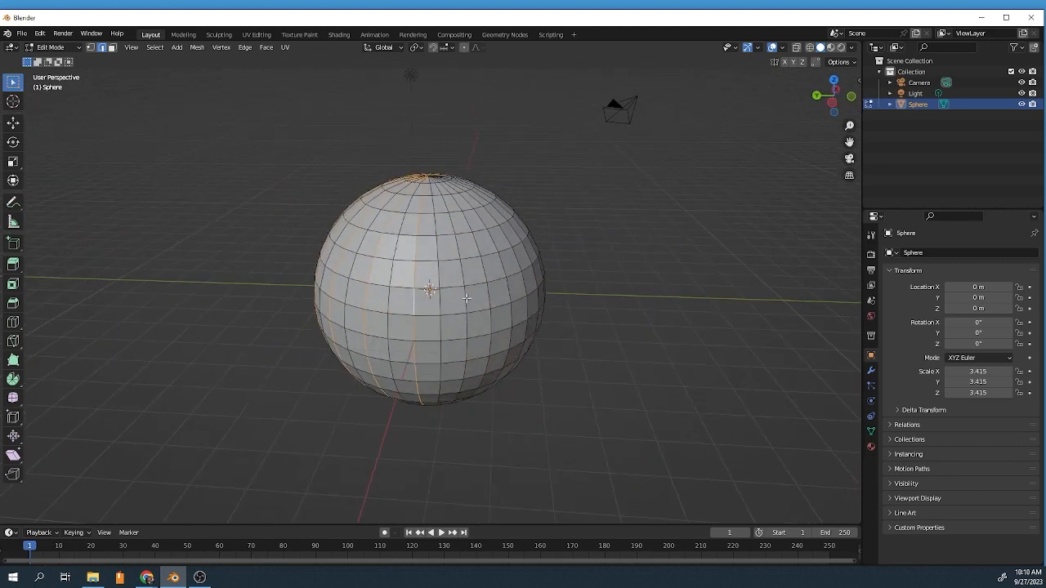
alt+shift+click(467, 300)
alt+shift+click(523, 286)
middle_drag(530, 317, 450, 301)
alt+shift+click(474, 297)
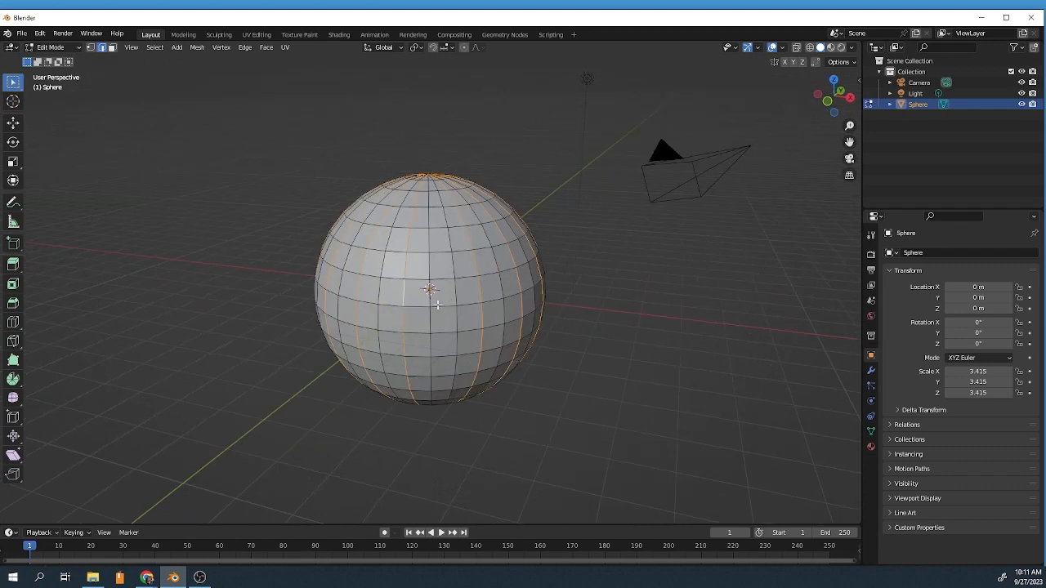
Scale the selected vertical edge loops inward to about 0.96 to form the pumpkin's grooves
middle_drag(448, 300, 461, 303)
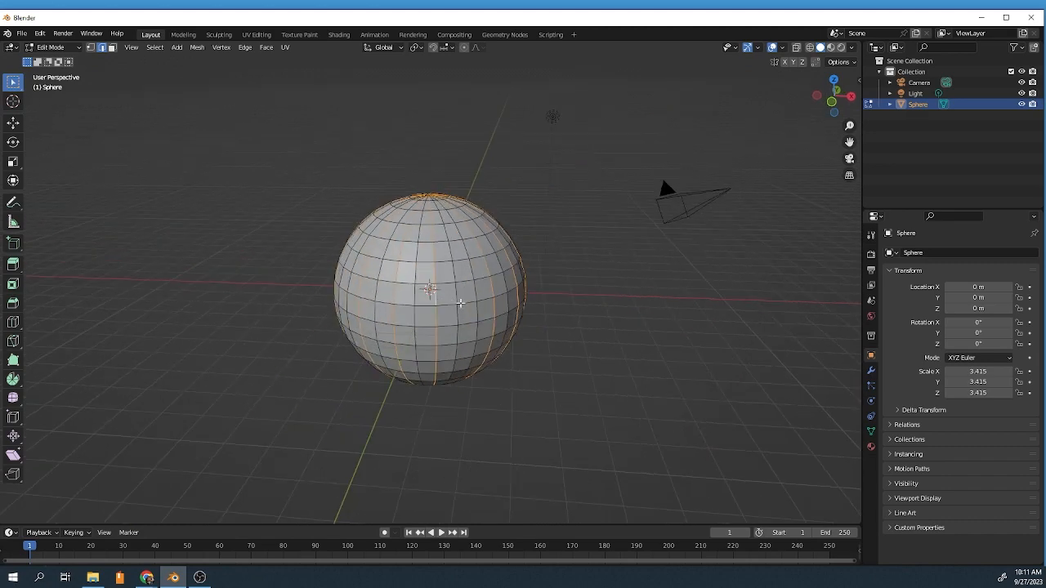
key(s)
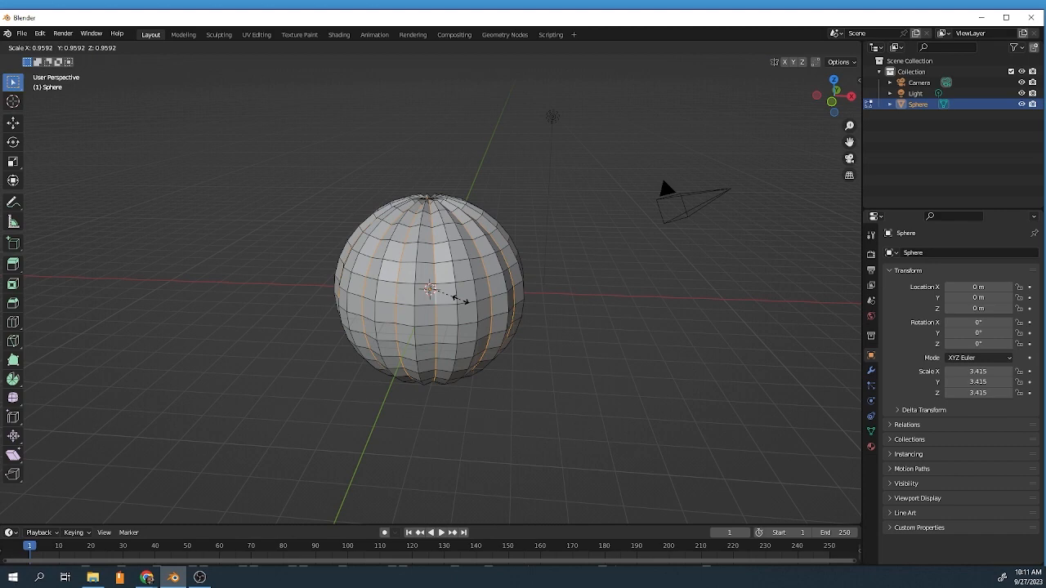
click(464, 301)
middle_drag(464, 301, 616, 295)
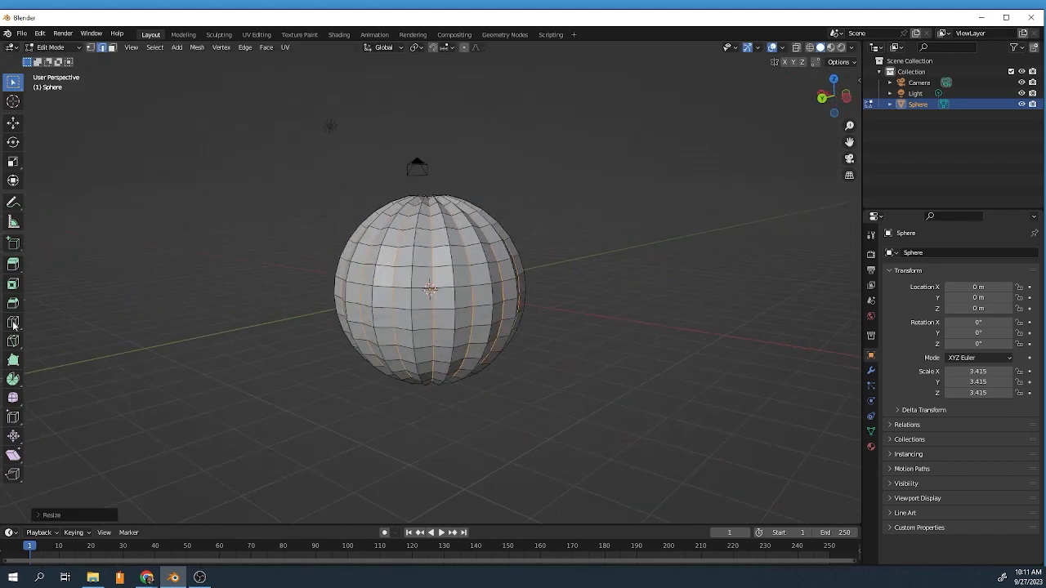
mouse_move(350, 297)
middle_down()
mouse_move(424, 294)
mouse_move(299, 285)
mouse_move(369, 298)
middle_up()
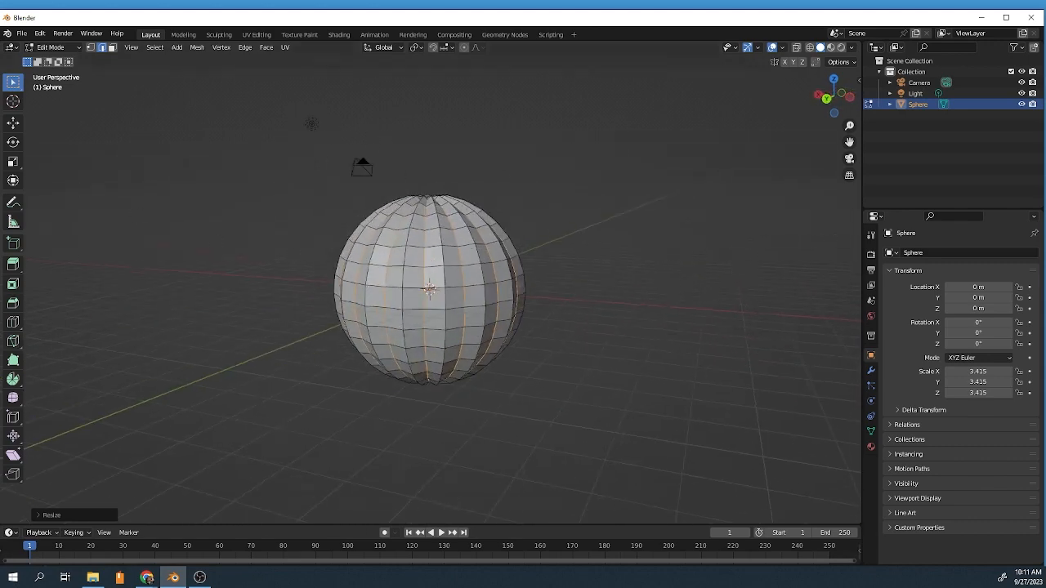
Knife-cut a triangular left eye outline into the front of the pumpkin, just above the middle
click(13, 341)
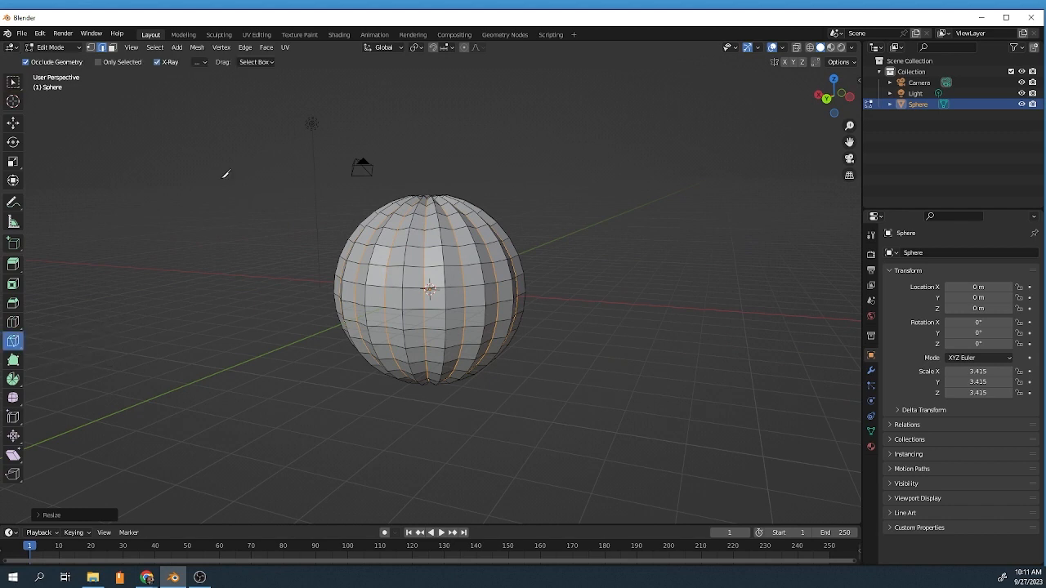
click(380, 285)
click(393, 266)
click(402, 287)
click(380, 285)
key(Return)
Knife-cut a matching triangular right eye outline at the same height as the left one
click(446, 287)
click(462, 267)
click(471, 285)
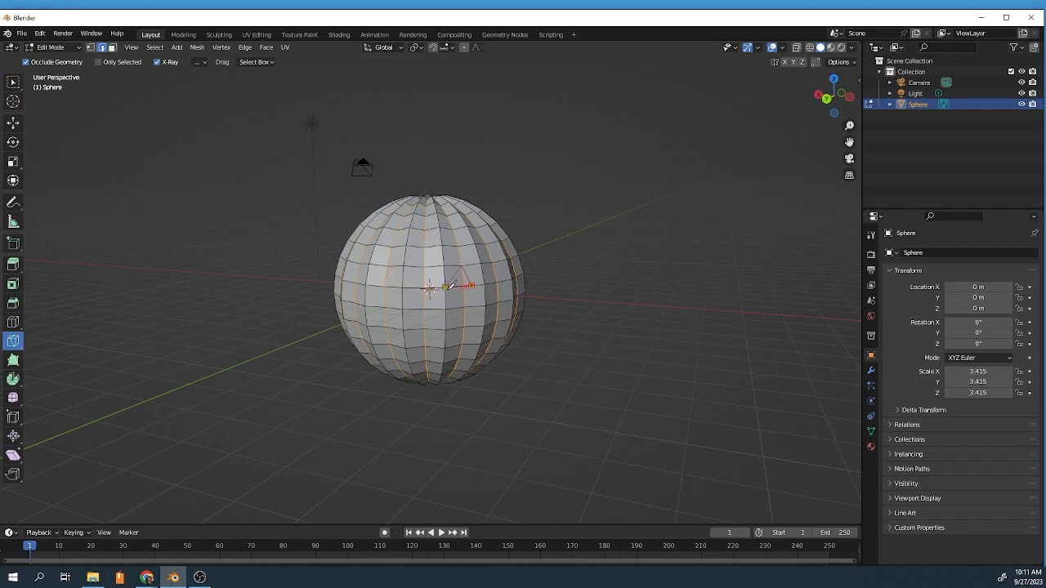
key(Return)
Knife-cut a small pointed notch into the base of each triangular eye
scroll(393, 285, up, 5)
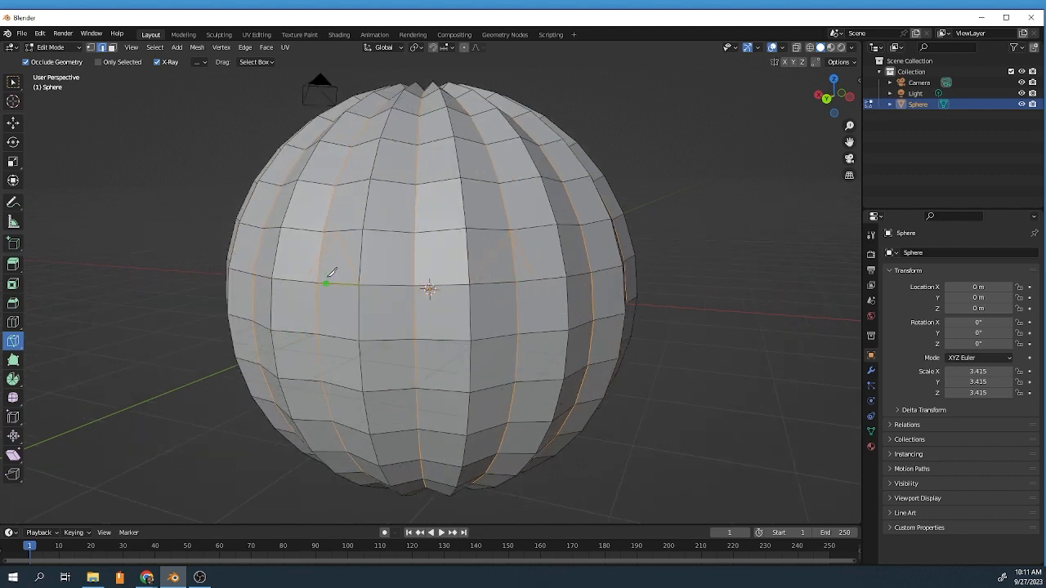
click(330, 273)
key(Escape)
click(491, 282)
click(505, 268)
Knife-cut a closed, jagged grinning mouth outline with teeth across the front below the eyes
click(292, 332)
click(406, 360)
click(416, 340)
click(446, 358)
click(463, 361)
click(498, 360)
click(517, 359)
click(548, 332)
click(539, 381)
click(498, 403)
click(460, 428)
click(446, 403)
click(410, 407)
click(394, 423)
click(364, 403)
click(346, 411)
click(327, 404)
click(312, 397)
click(297, 367)
click(292, 342)
click(291, 332)
key(Return)
Switch to face selection and the Move tool, and select the larger face inside the left eye
click(113, 49)
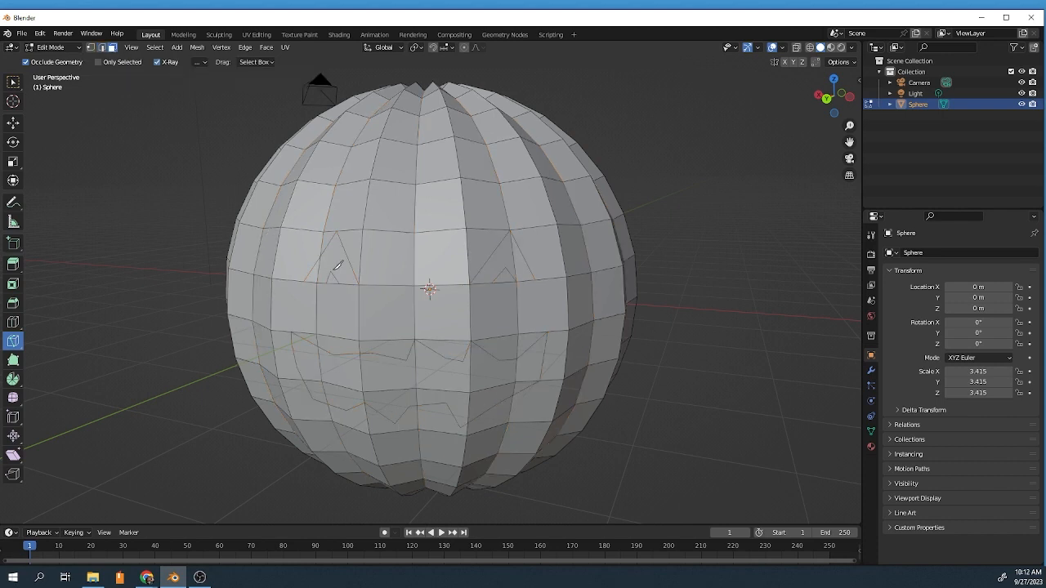
click(15, 122)
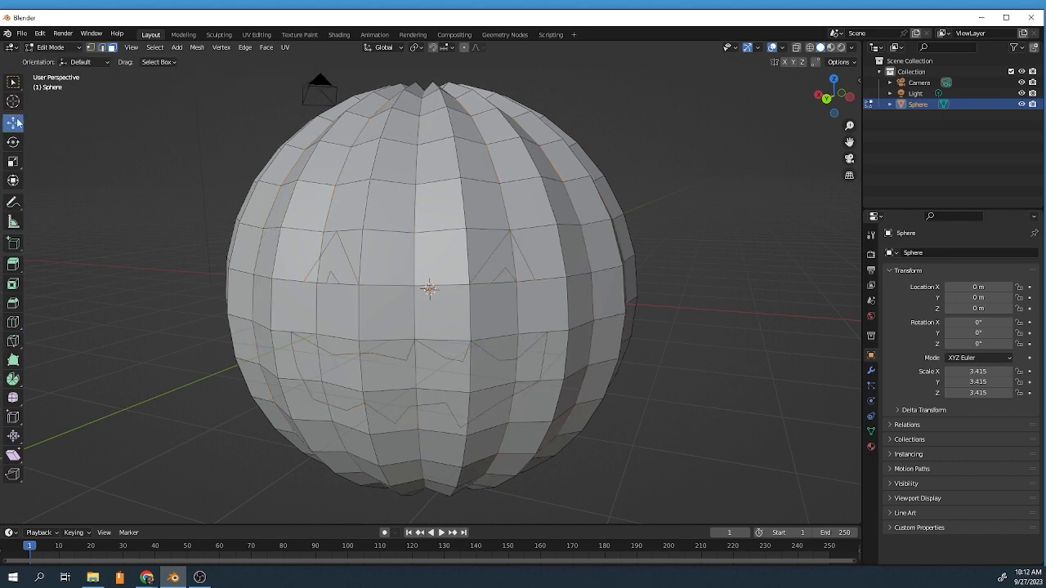
click(343, 261)
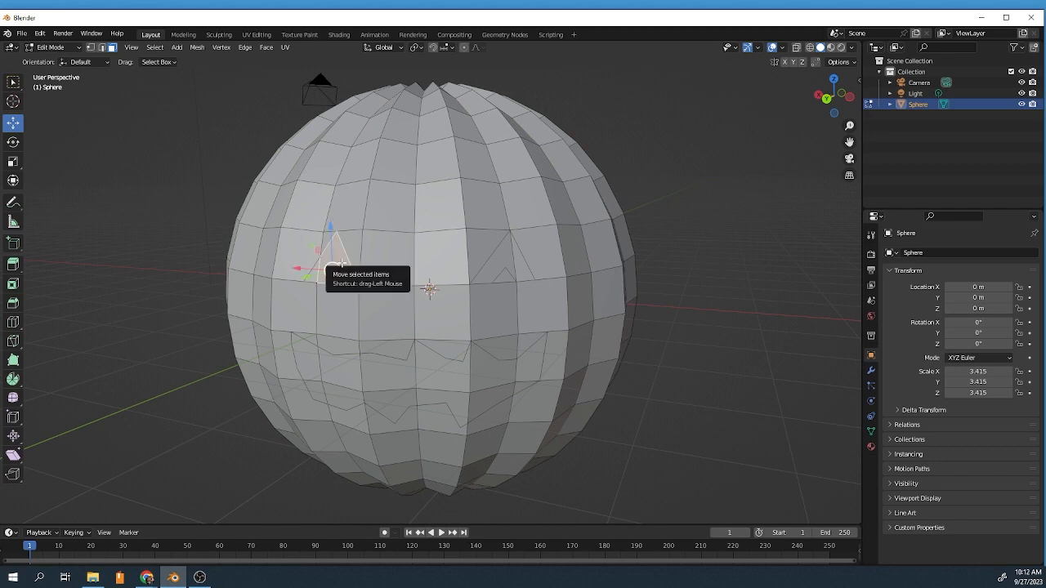
key(x)
click(311, 267)
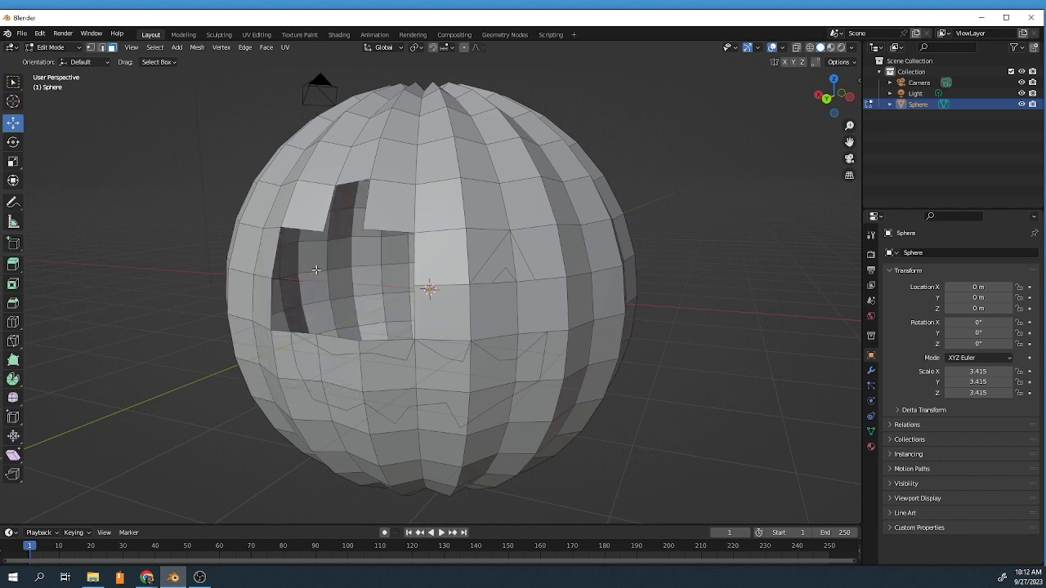
key(ctrl+z)
Delete the faces inside the left eye outline to open the eye, keeping the notch at its base
key(x)
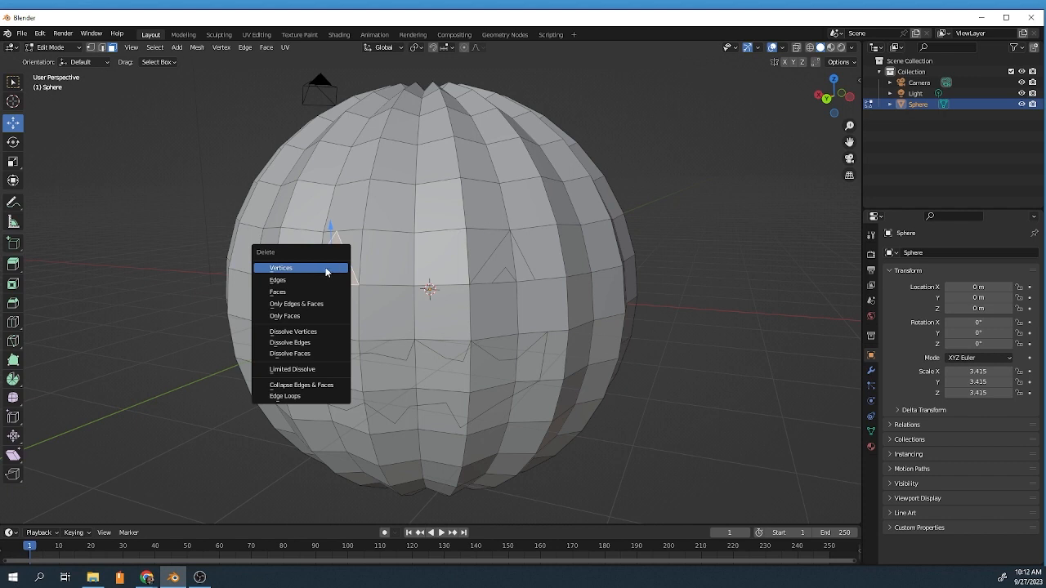
click(313, 290)
click(315, 274)
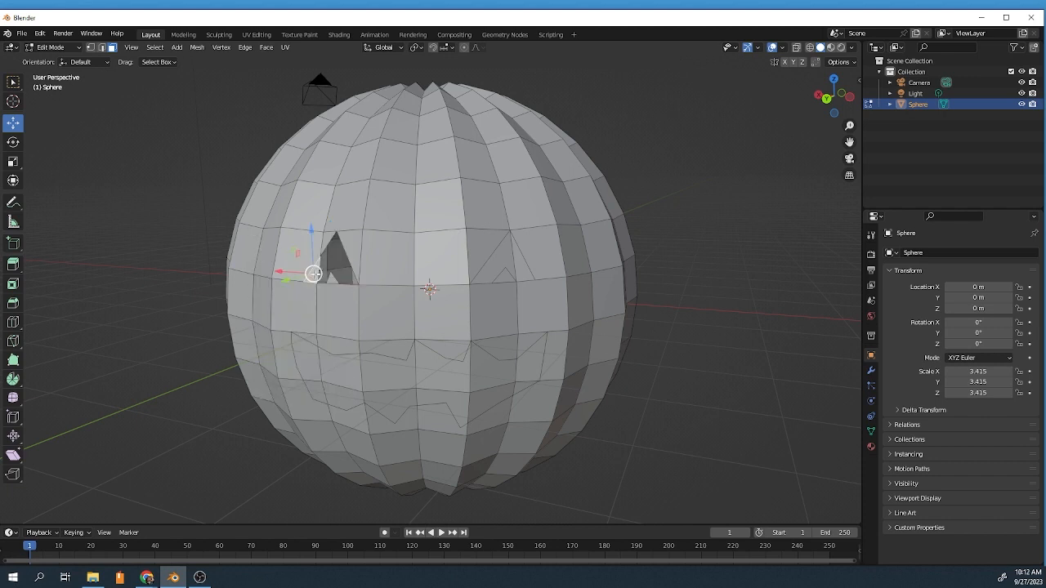
key(x)
click(314, 276)
click(331, 278)
Delete the faces inside the right eye outline, keeping the notch at its base
click(485, 278)
key(x)
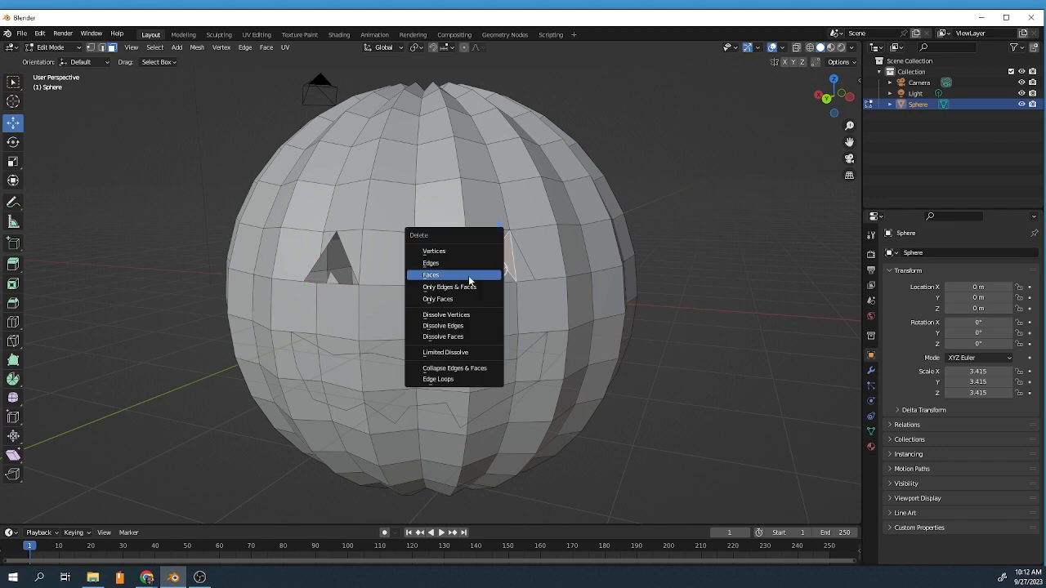
click(466, 278)
key(x)
click(518, 271)
Delete the faces enclosed by the jagged mouth outline
click(327, 369)
key(x)
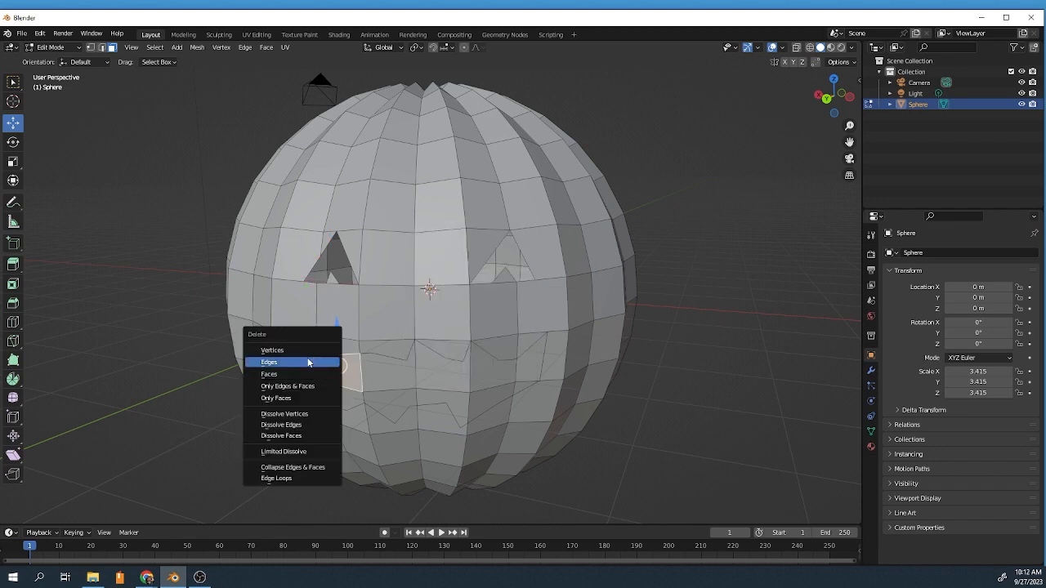
click(309, 373)
key(x)
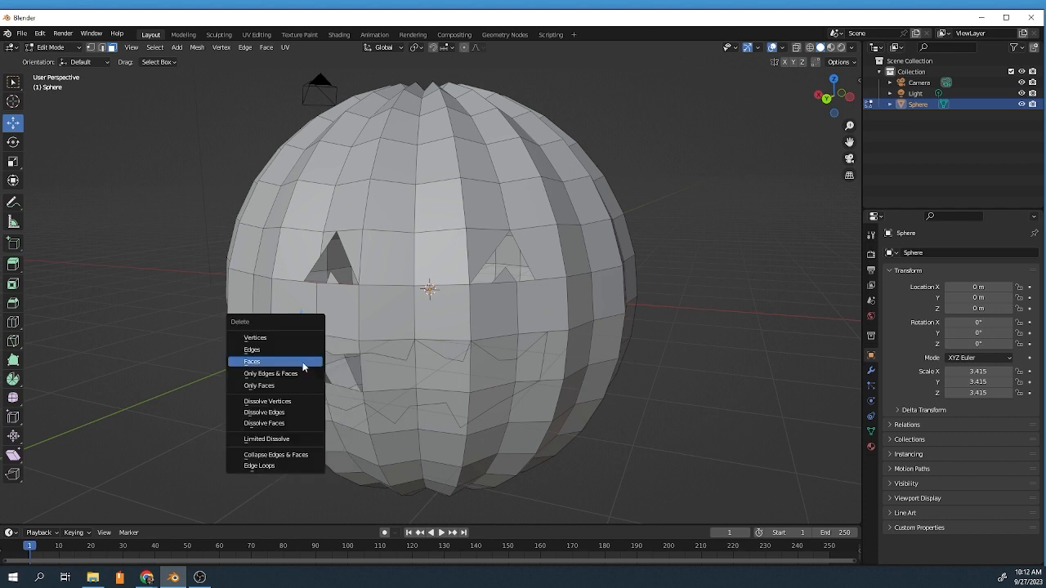
click(303, 363)
click(316, 392)
key(x)
click(319, 396)
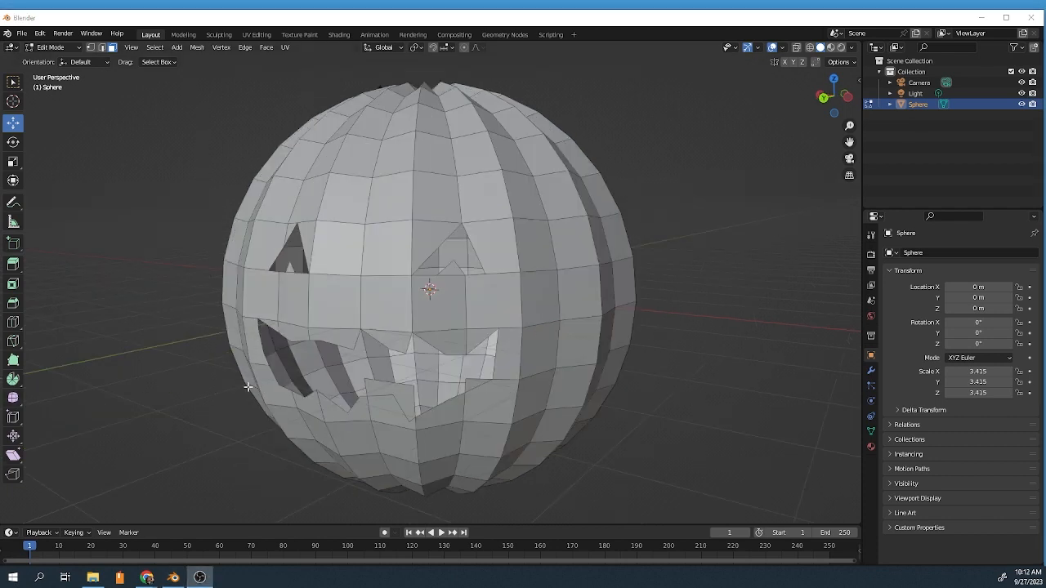
Delete the leftover face covering the lower part of the mouth opening
middle_drag(248, 388, 287, 387)
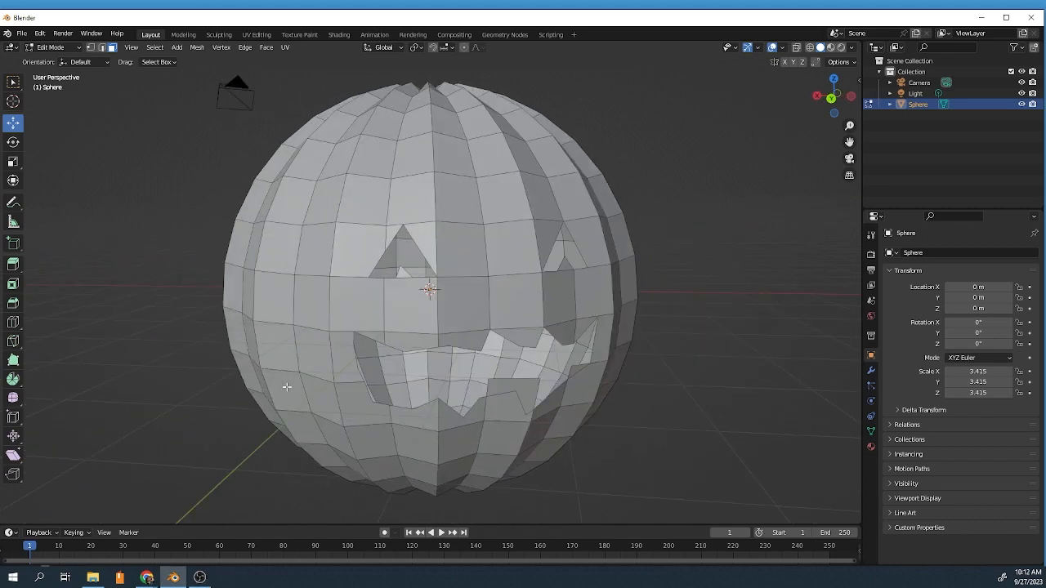
click(515, 386)
key(x)
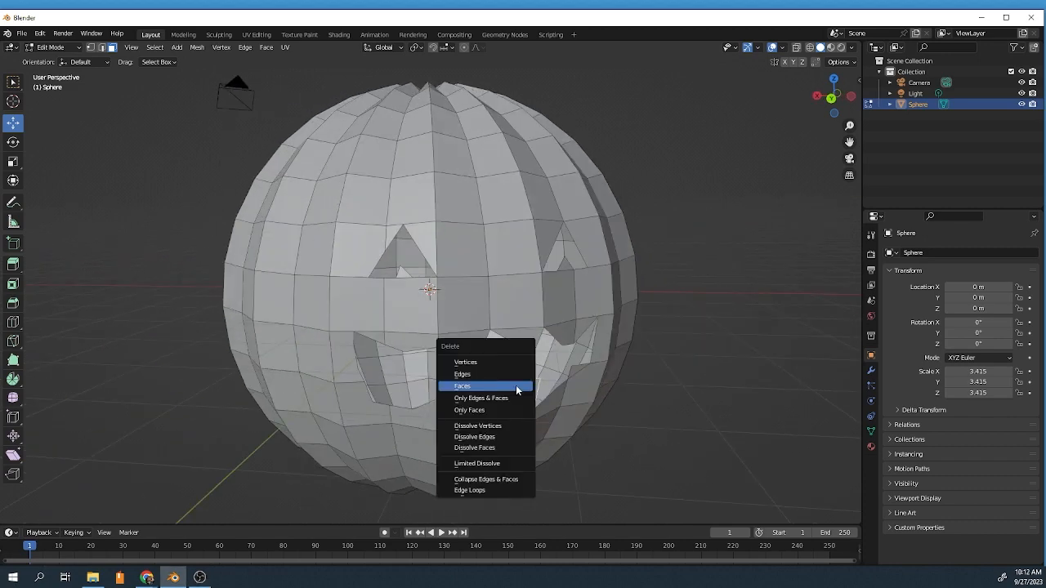
click(516, 389)
mouse_move(516, 390)
middle_down()
mouse_move(457, 384)
mouse_move(523, 384)
middle_up()
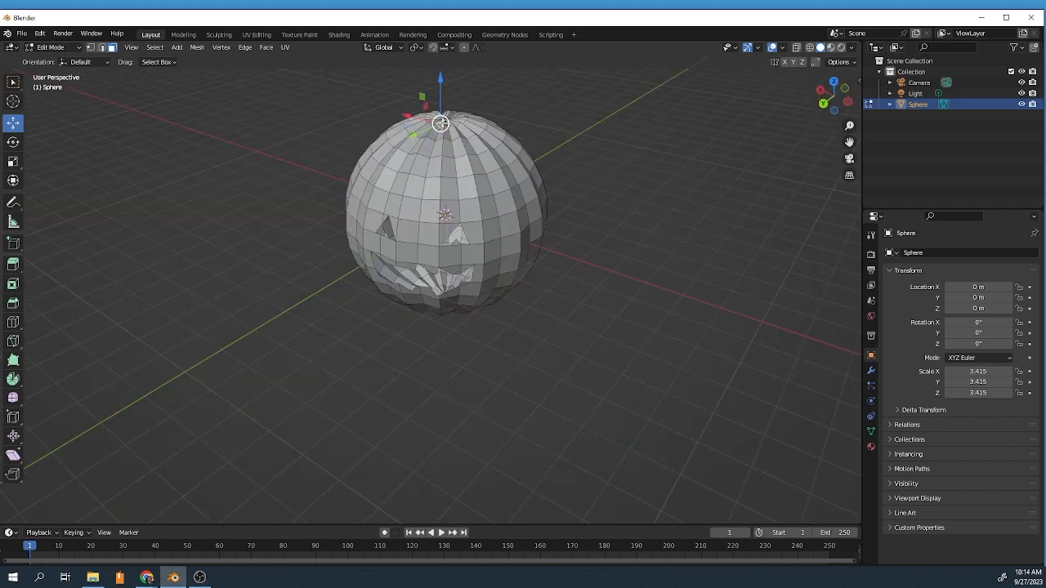
Select the edge loop around the pumpkin's top pole, scale it to about 0.62 and move it slightly along Z
scroll(440, 124, up, 10)
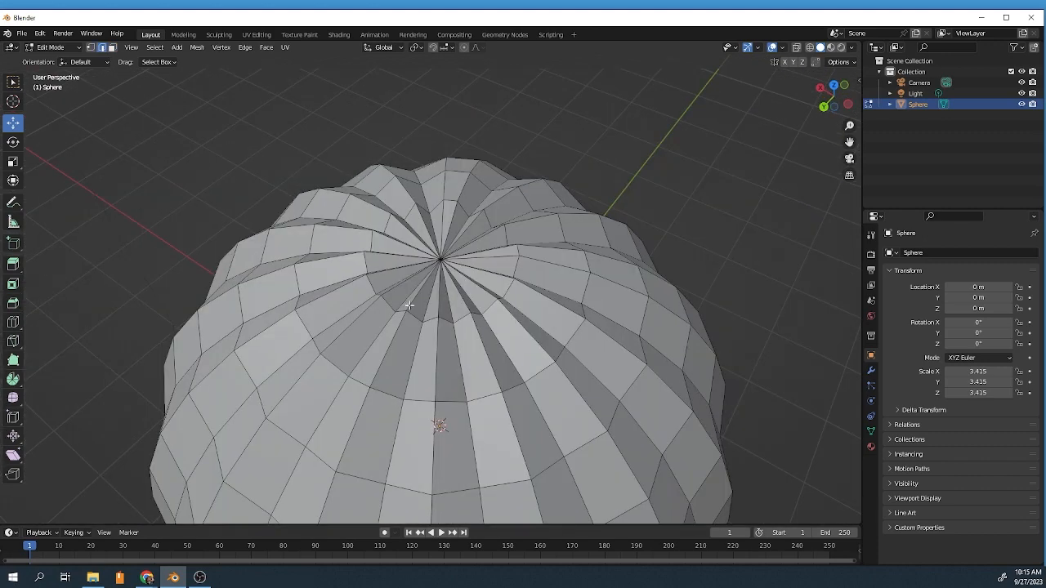
alt+click(415, 317)
alt+click(415, 318)
key(s)
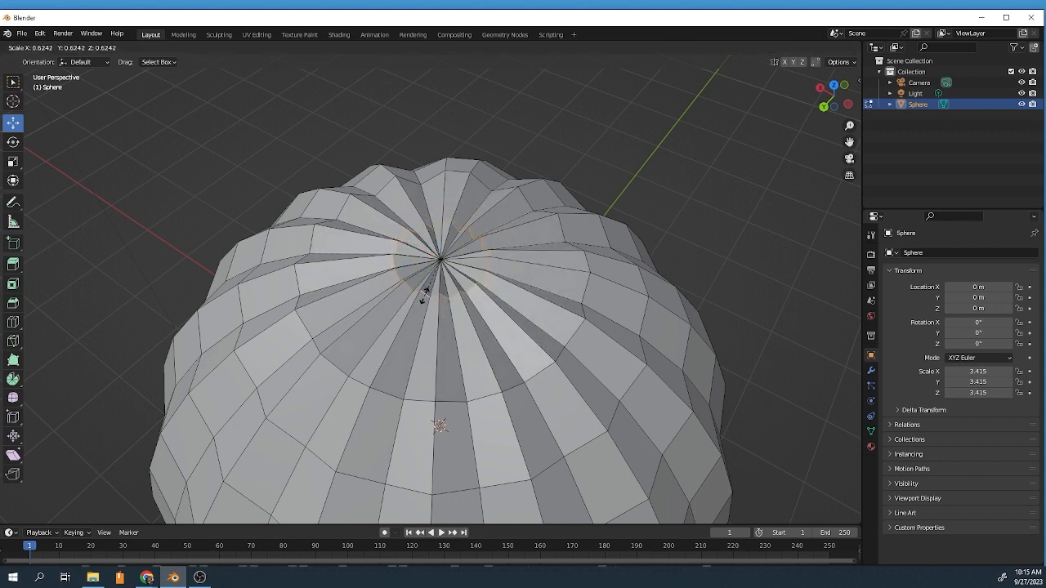
click(424, 294)
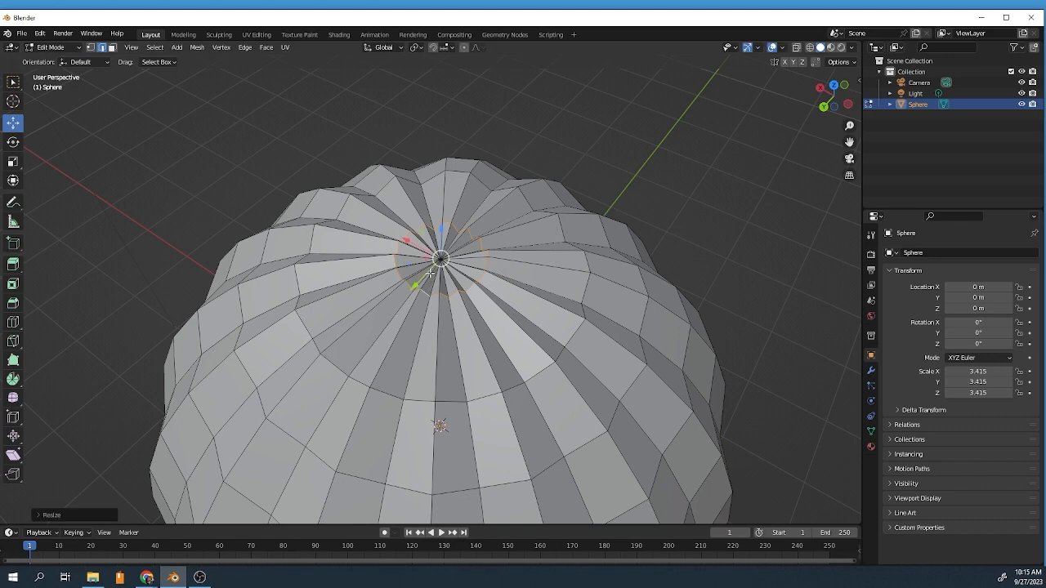
drag(440, 233, 446, 237)
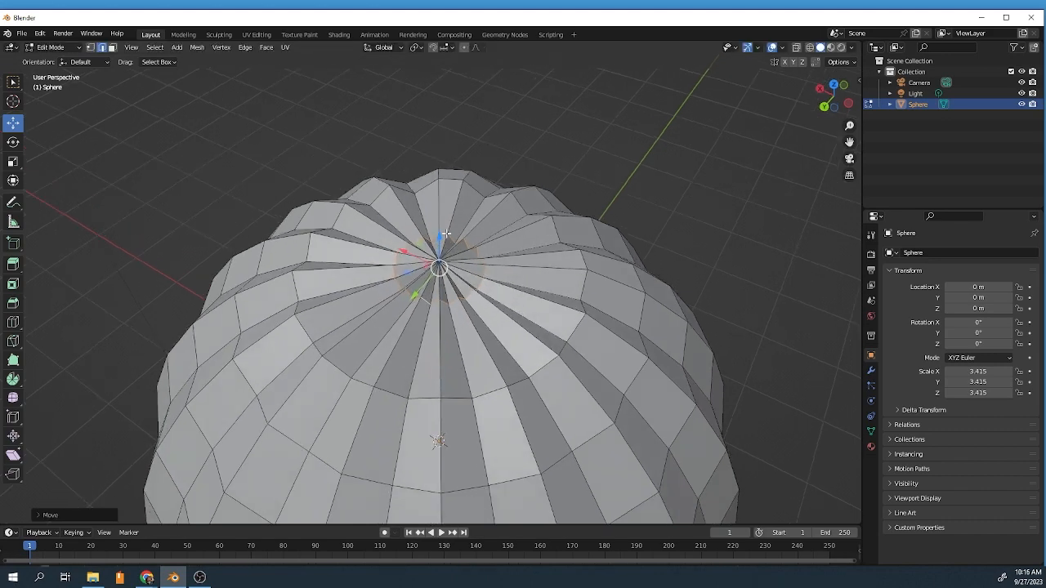
middle_drag(445, 237, 448, 195)
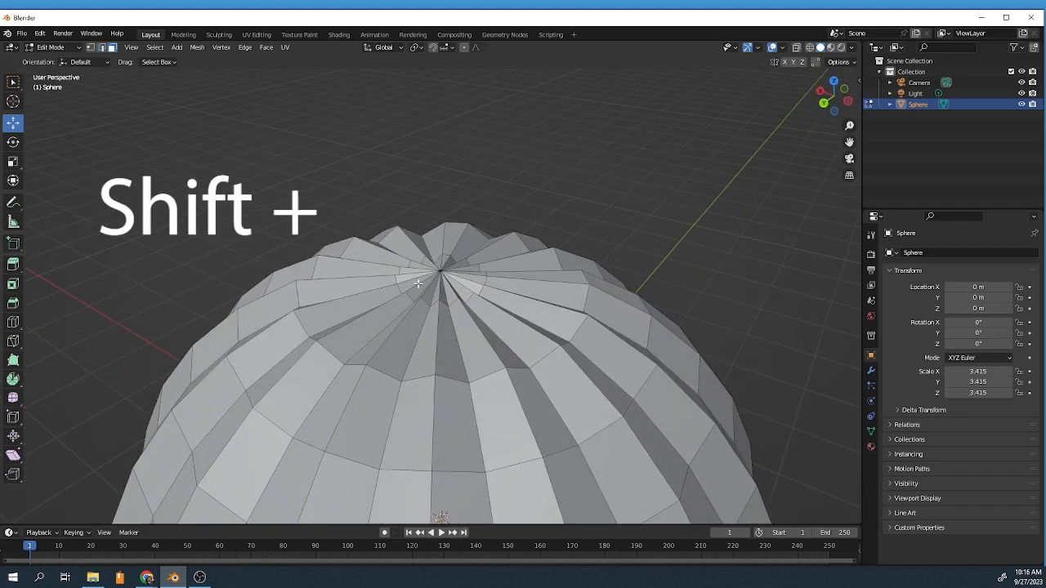
Select the complete ring of triangular faces around the pumpkin's top pole
shift+click(408, 276)
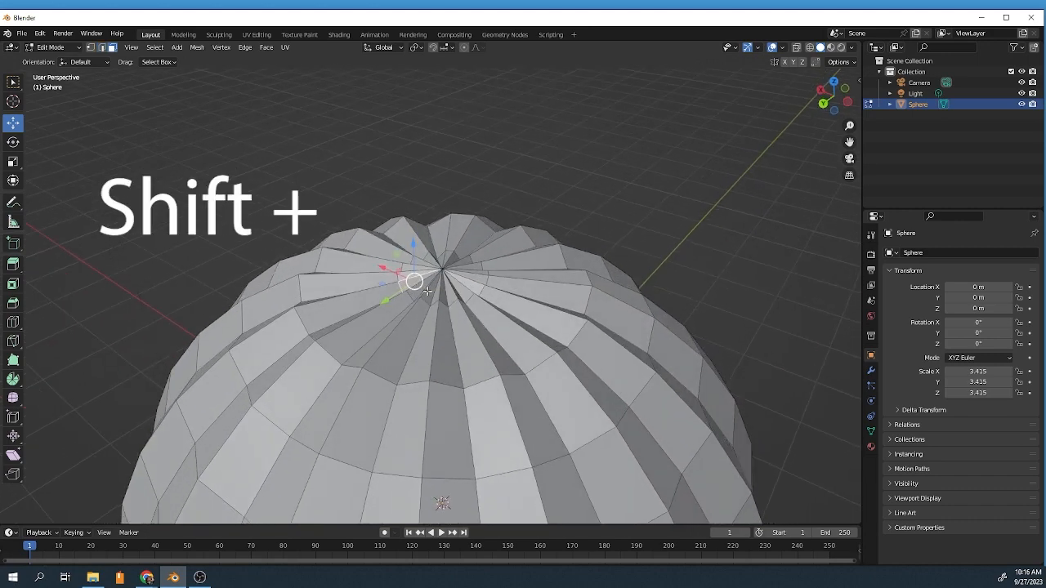
shift+click(421, 295)
middle_drag(428, 295, 449, 300)
scroll(444, 289, up, 3)
scroll(444, 289, up, 3)
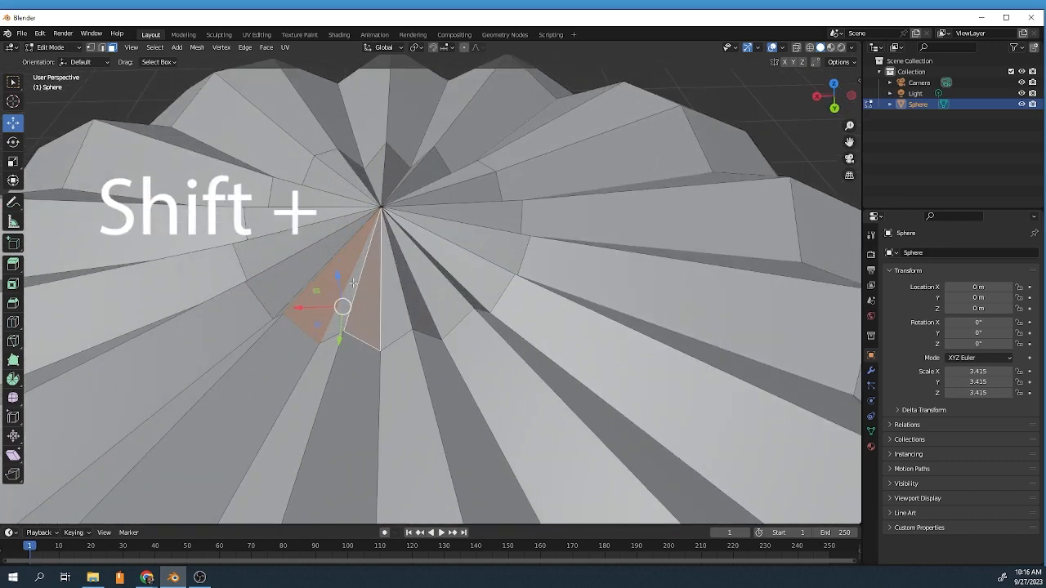
shift+click(353, 284)
shift+click(389, 292)
shift+click(414, 290)
shift+click(434, 275)
shift+click(446, 255)
shift+click(457, 230)
middle_drag(468, 214, 375, 235)
shift+click(485, 287)
shift+click(528, 299)
middle_drag(534, 299, 497, 357)
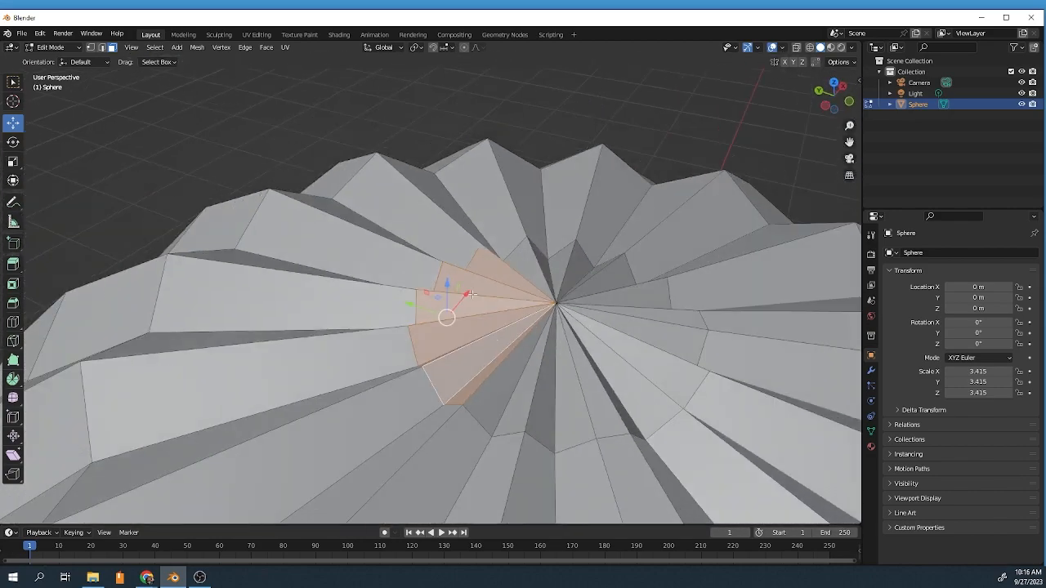
shift+click(500, 369)
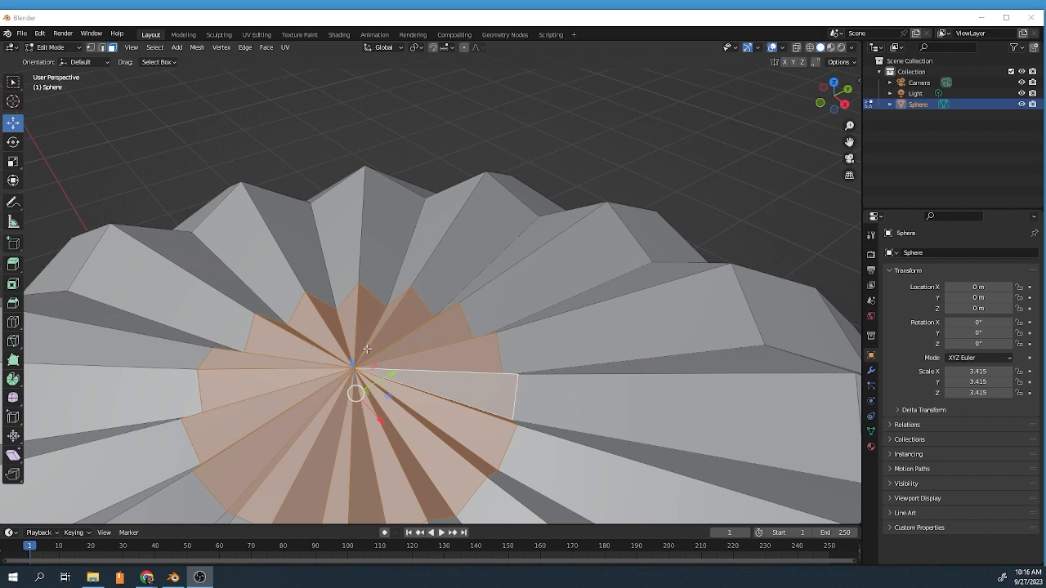
scroll(367, 348, down, 2)
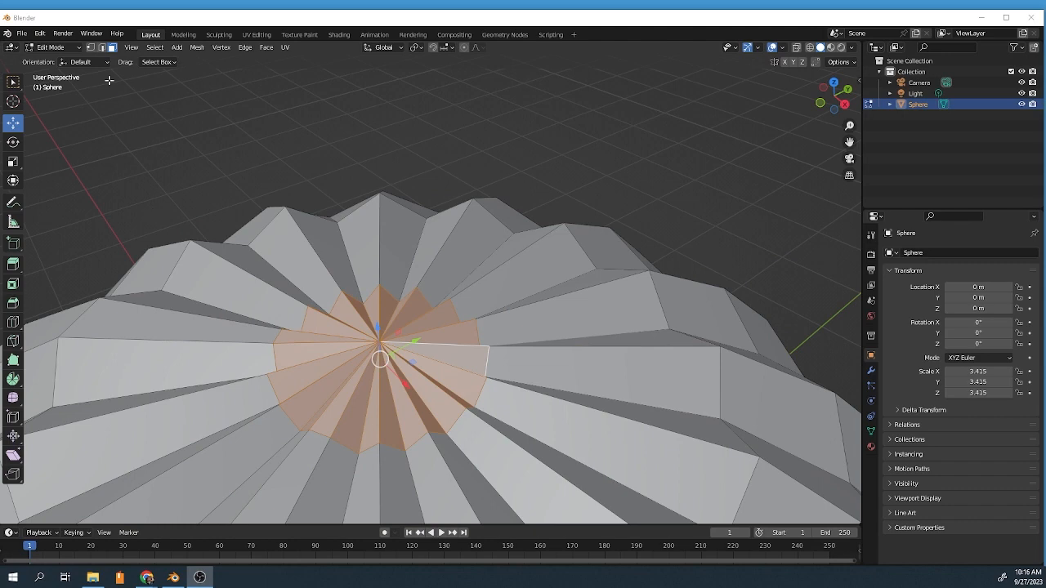
Extrude the selected top faces upward as the stem's base and scale the end to about 0.85
click(13, 264)
drag(377, 329, 380, 187)
scroll(380, 187, down, 3)
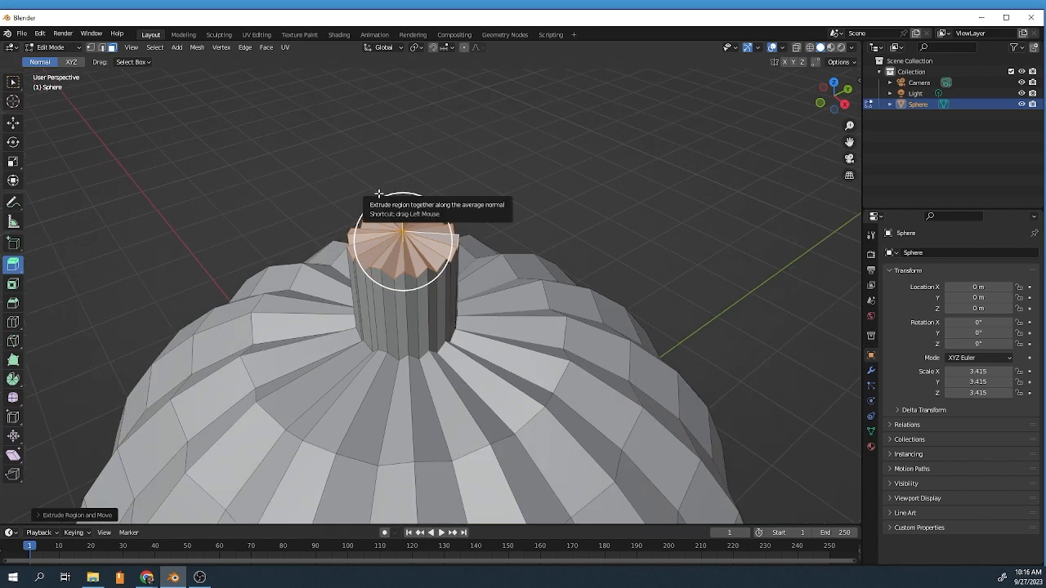
key(s)
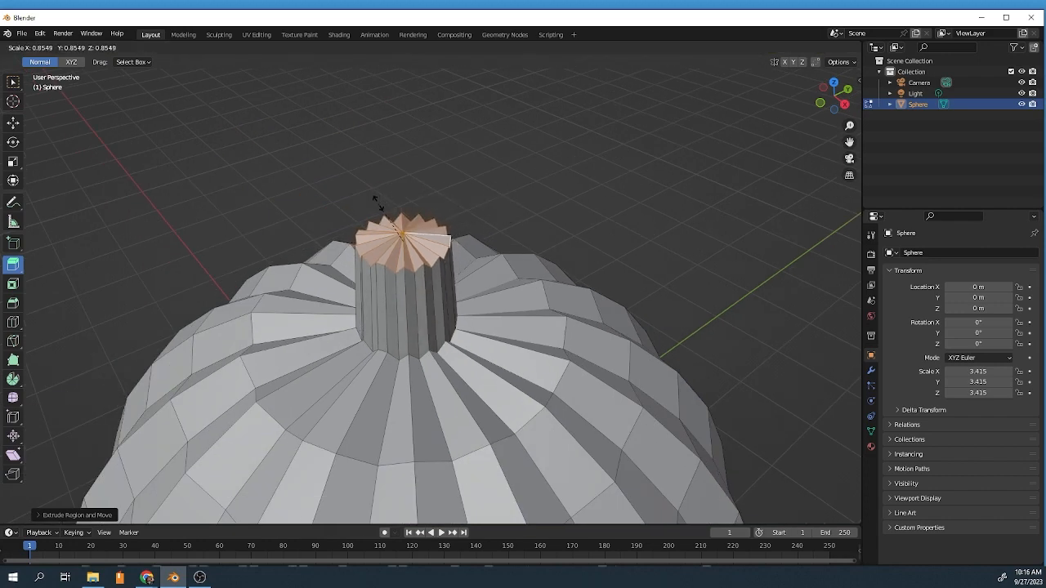
click(376, 201)
Extrude a second stem segment upward and scale its end faces
drag(401, 206, 397, 140)
key(s)
click(401, 147)
Rotate the stem's end faces so the stem starts to lean sideways
click(13, 141)
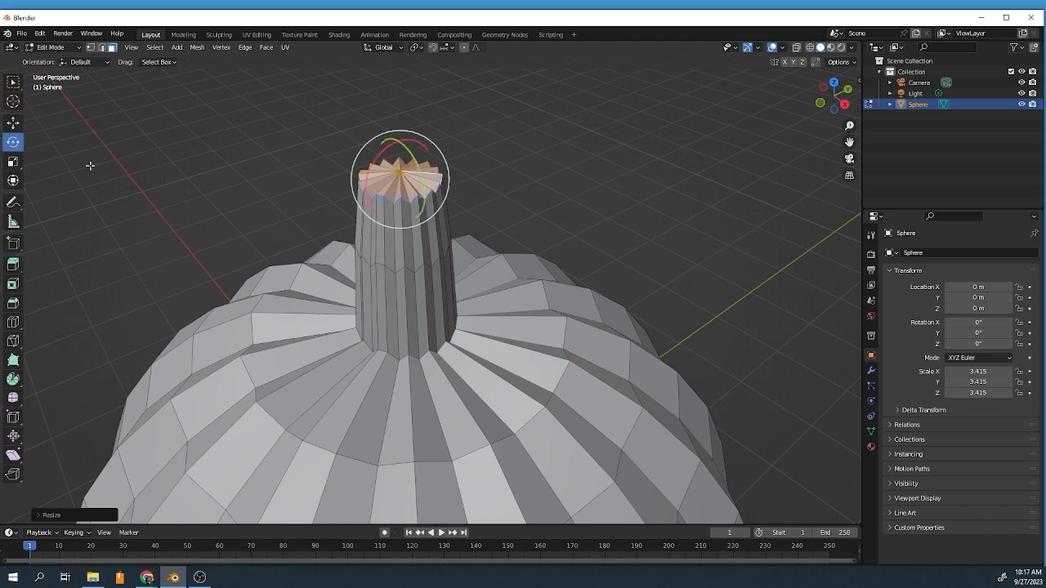
drag(415, 166, 397, 188)
scroll(394, 258, down, 3)
middle_drag(394, 258, 466, 214)
drag(466, 214, 475, 238)
Extrude the leaning stem end about 0.2 m, scale it and rotate it further around the Y axis
key(e)
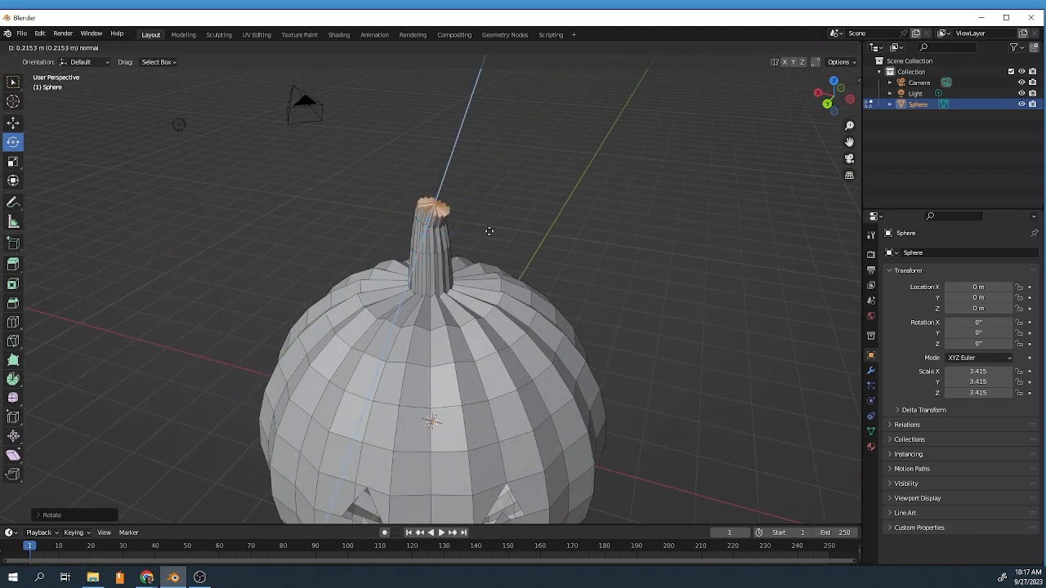
click(490, 229)
key(s)
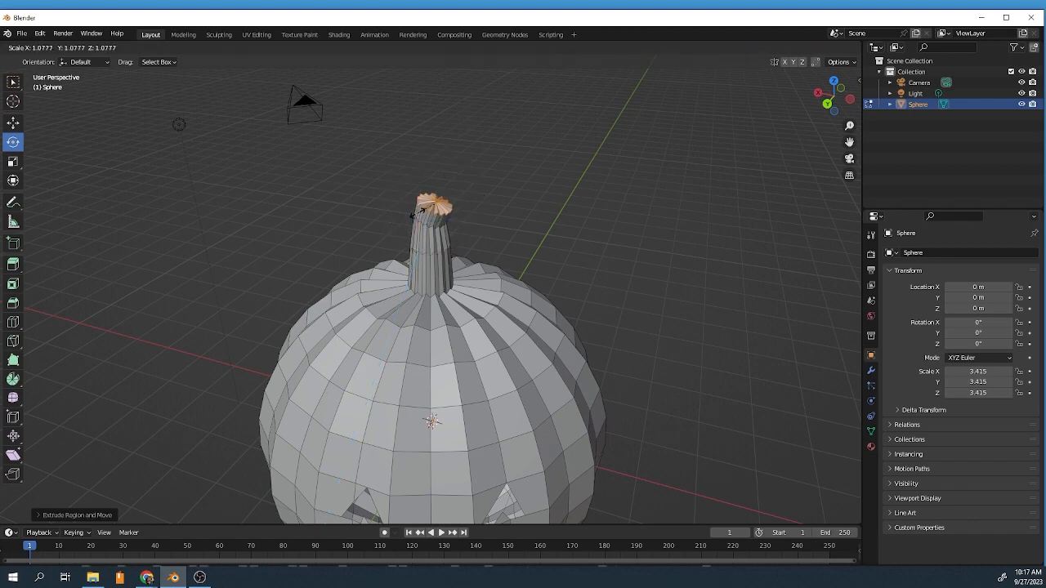
click(422, 212)
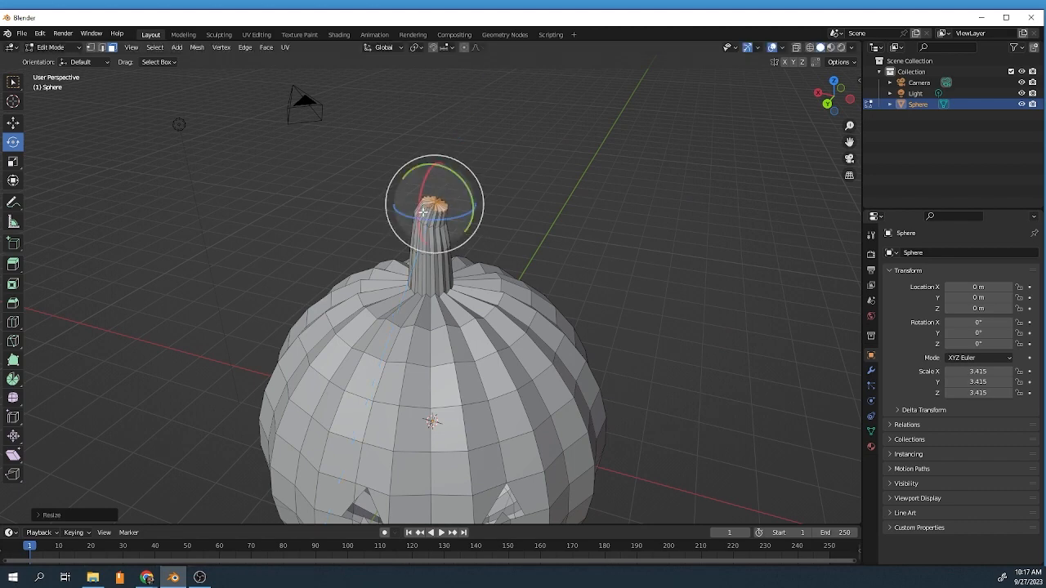
key(r)
key(y)
click(476, 198)
Extrude the stem end about 0.15 m, scale it to about 0.71 and rotate it further to continue the curve
key(e)
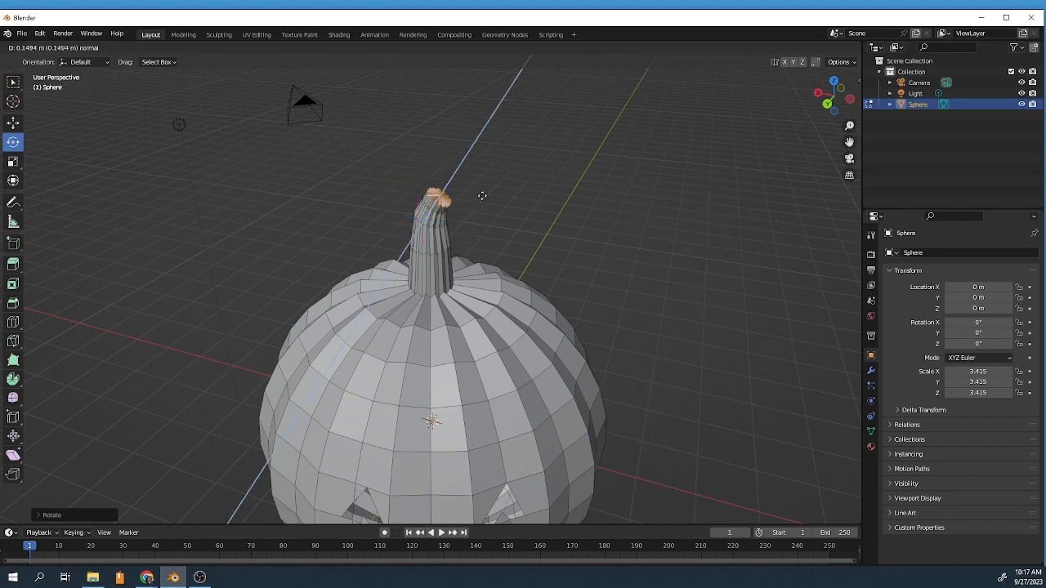
click(486, 195)
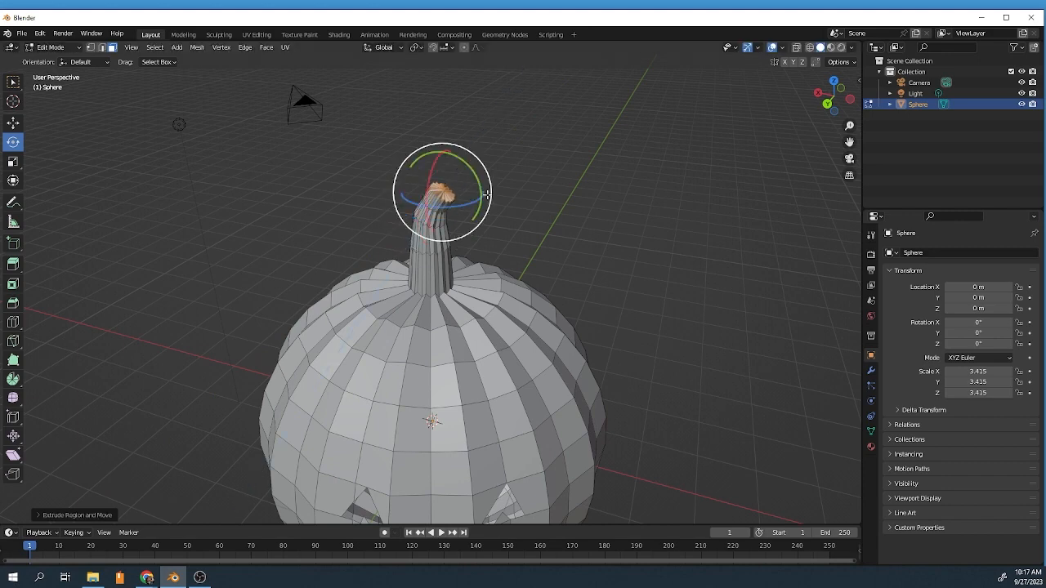
key(s)
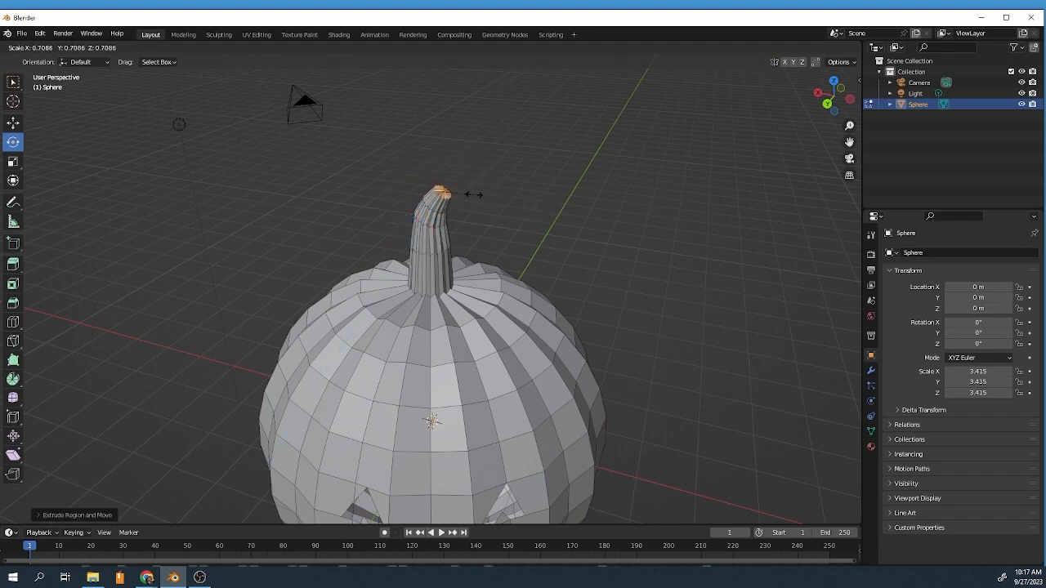
click(474, 195)
drag(479, 193, 478, 180)
Extrude the stem tip about 0.3 m and taper it by scaling to about 0.73
key(e)
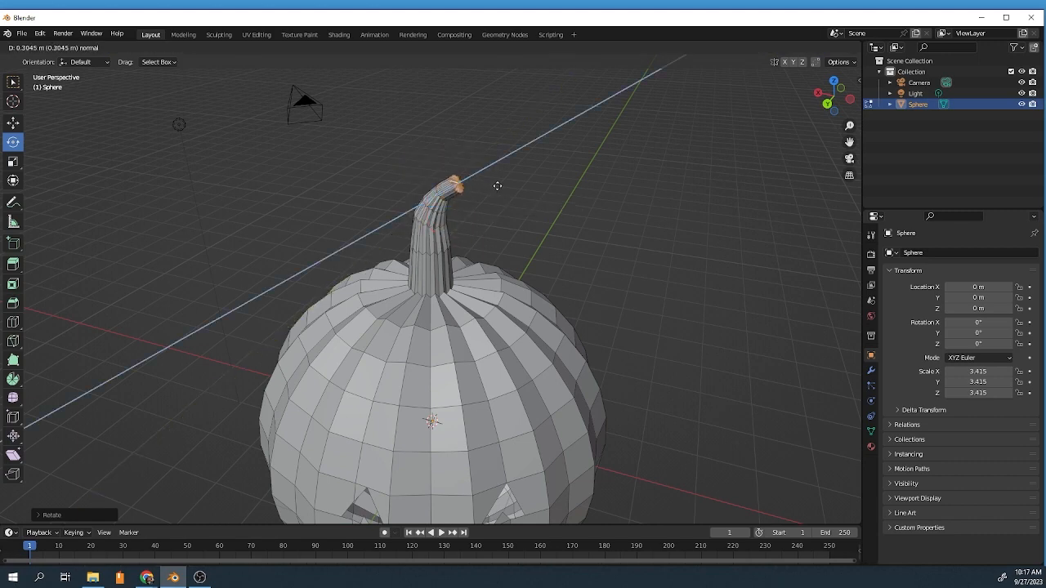
click(497, 186)
key(s)
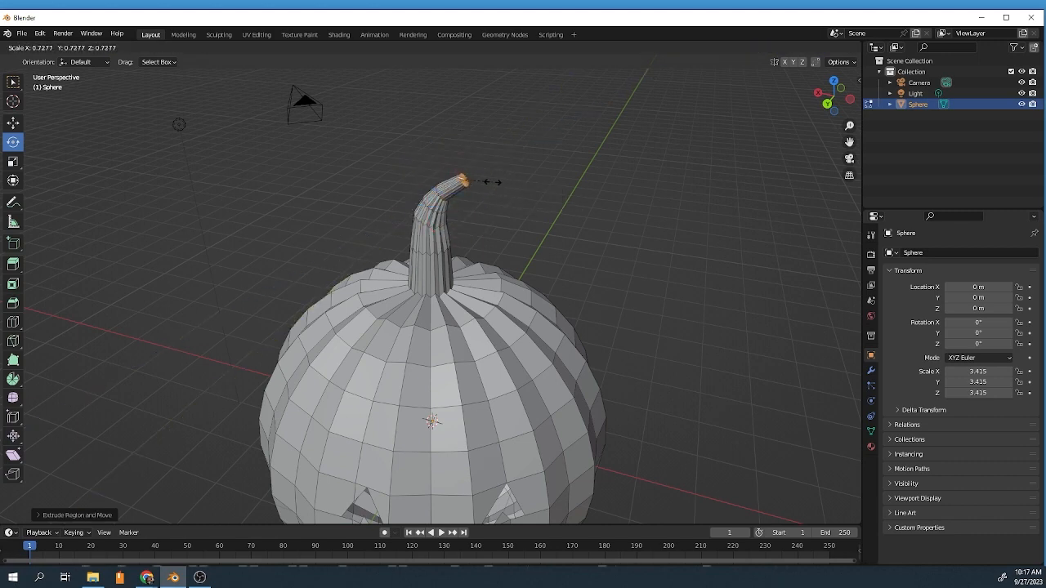
click(491, 183)
Switch from the Rotate tool to the Move tool
scroll(447, 253, down, 4)
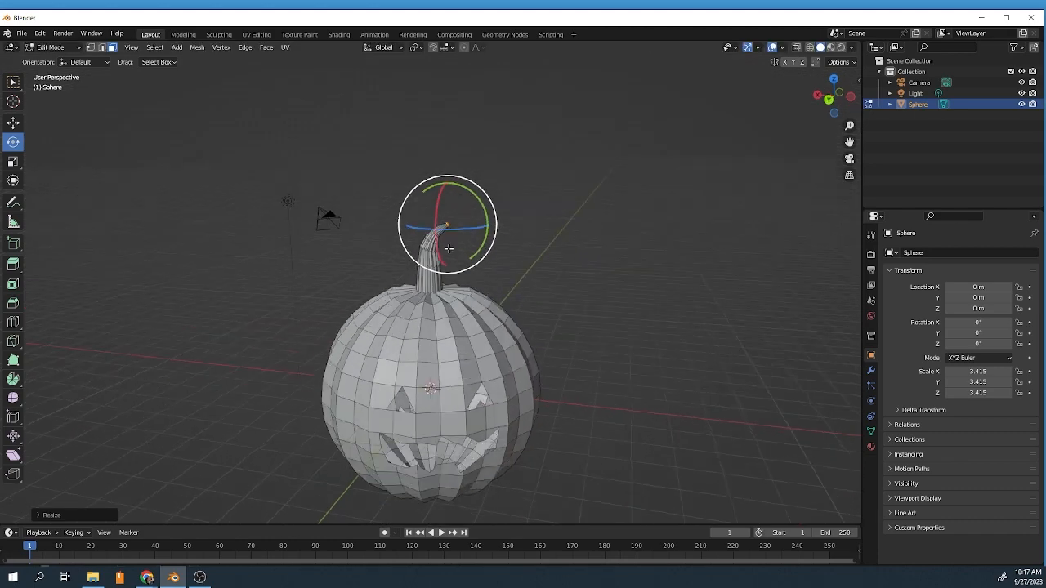
middle_drag(447, 253, 438, 222)
scroll(436, 226, down, 1)
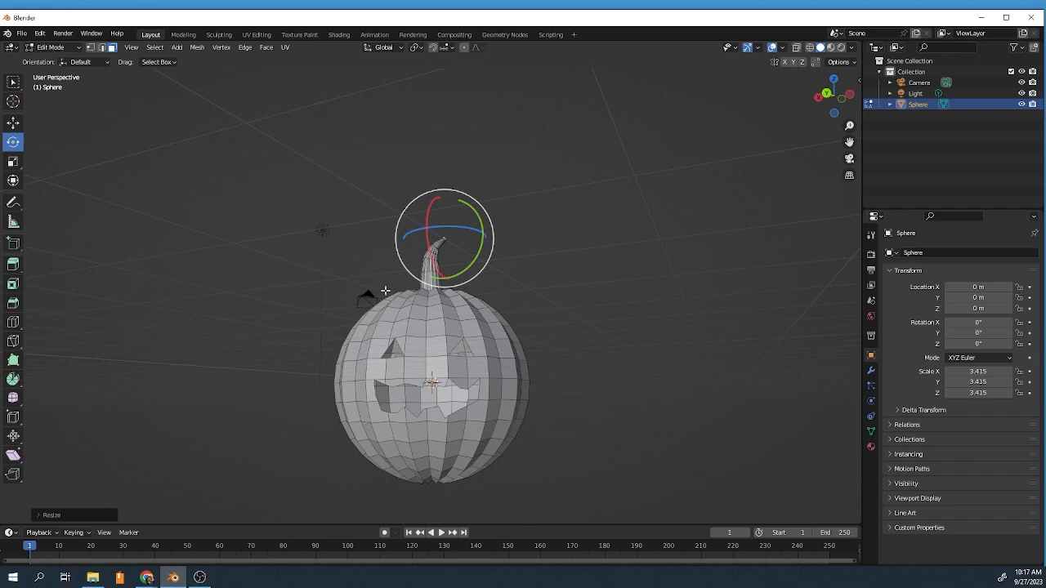
scroll(314, 283, down, 1)
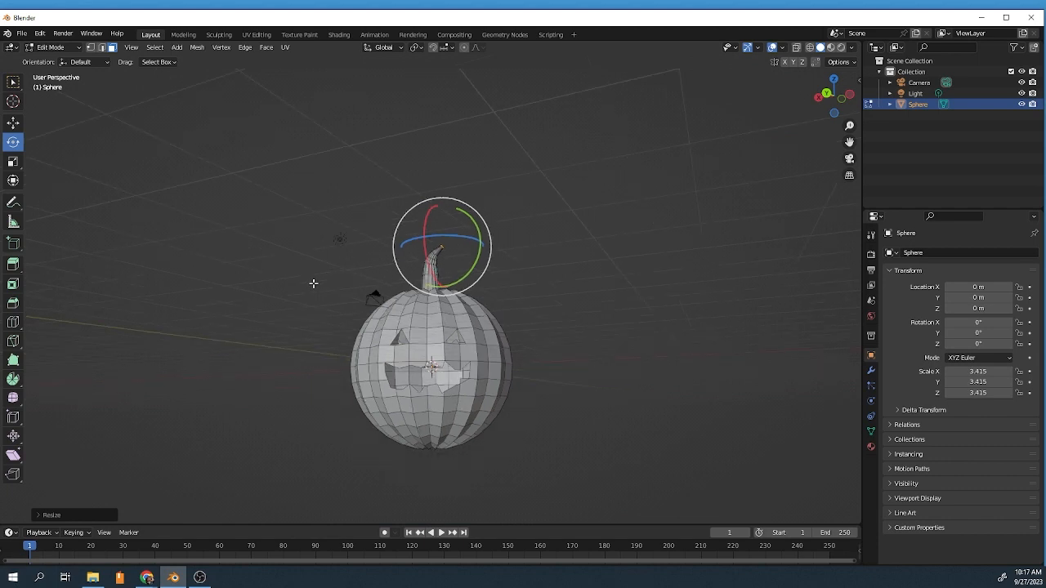
middle_drag(328, 286, 328, 295)
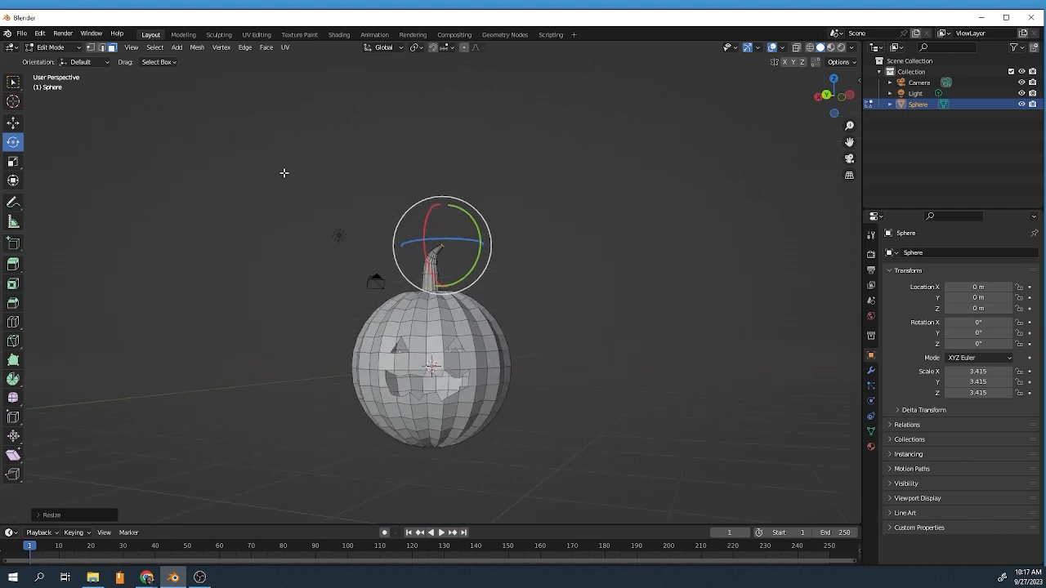
click(13, 122)
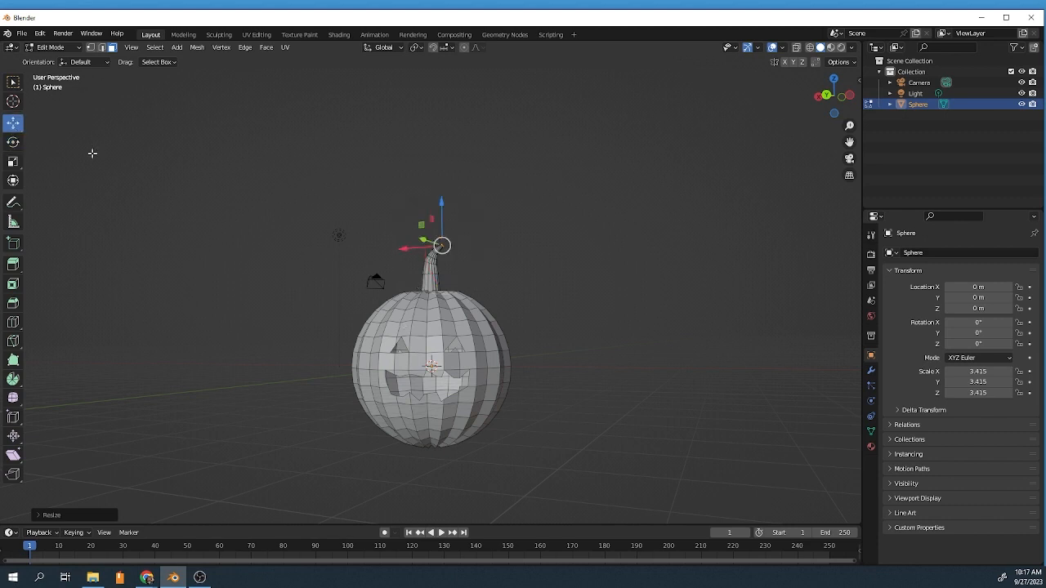
middle_drag(375, 299, 394, 301)
drag(501, 201, 399, 301)
middle_drag(403, 298, 378, 326)
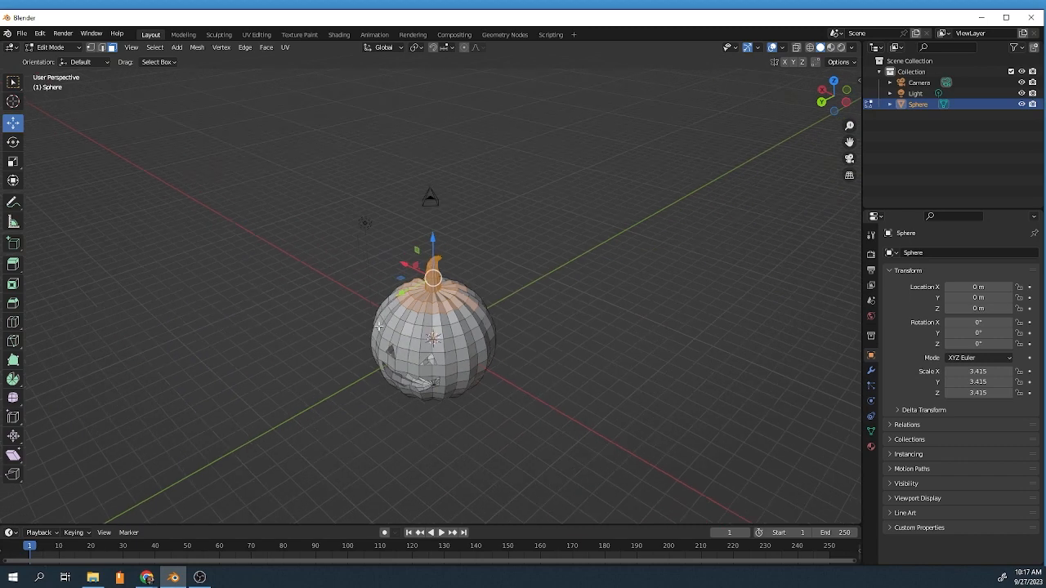
middle_drag(546, 277, 646, 258)
click(550, 270)
middle_drag(546, 261, 647, 125)
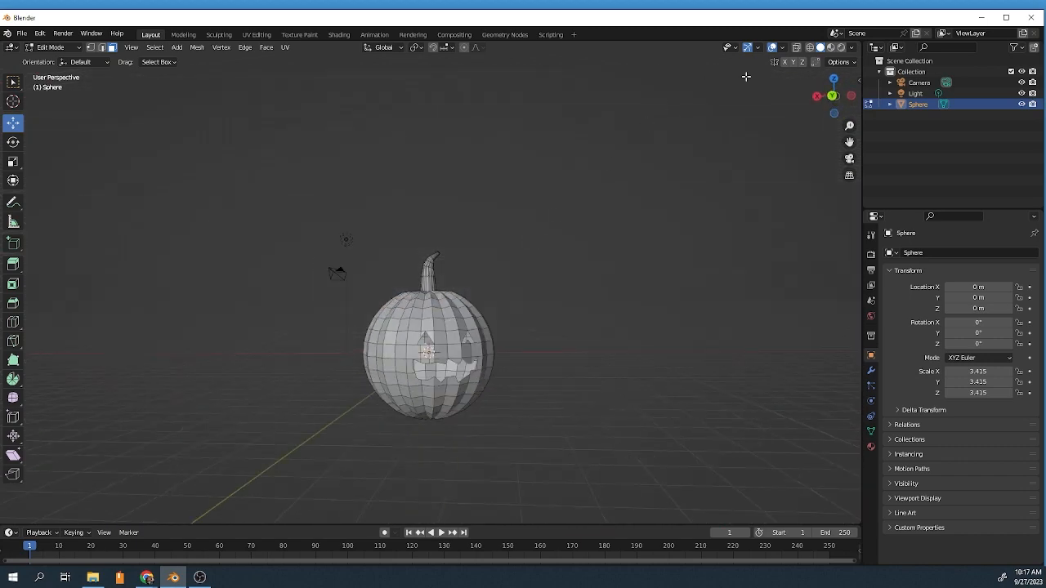
With X-ray on, select the stem and the pumpkin's top faces all the way through, and enable proportional editing
click(797, 50)
drag(532, 250, 385, 295)
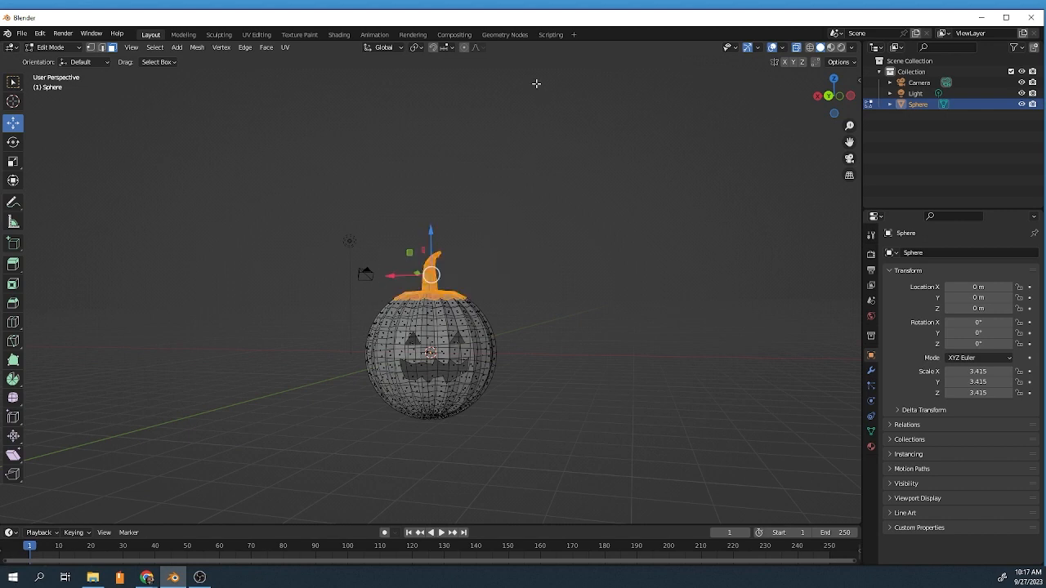
click(465, 47)
click(465, 47)
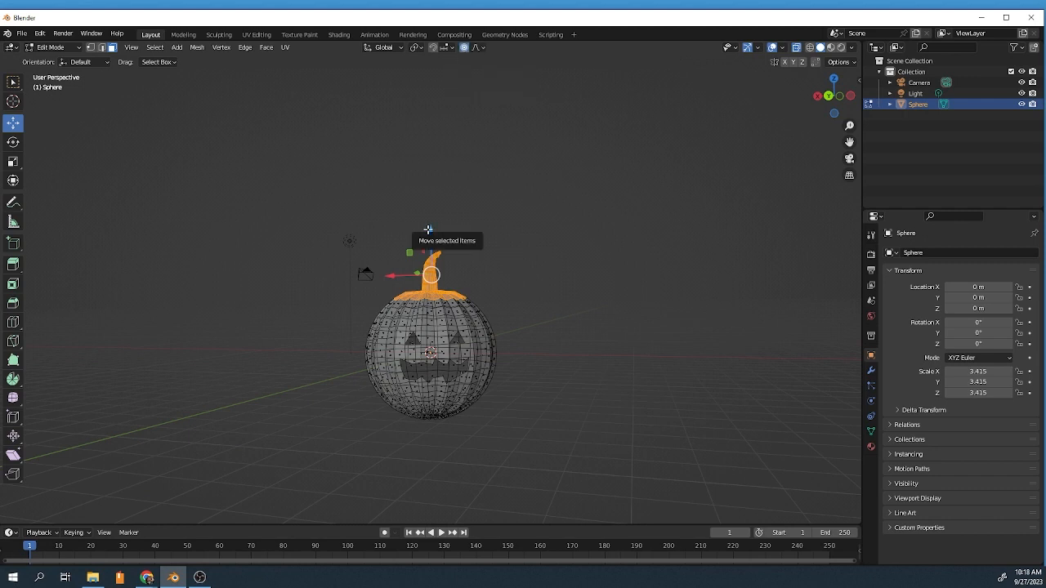
Move the selected top up about 1.8 m along Z with a smooth proportional size of about 4.2 m
drag(428, 228, 439, 193)
scroll(425, 228, up, 5)
scroll(427, 227, down, 9)
scroll(432, 206, up, 5)
scroll(435, 199, up, 4)
scroll(439, 193, up, 1)
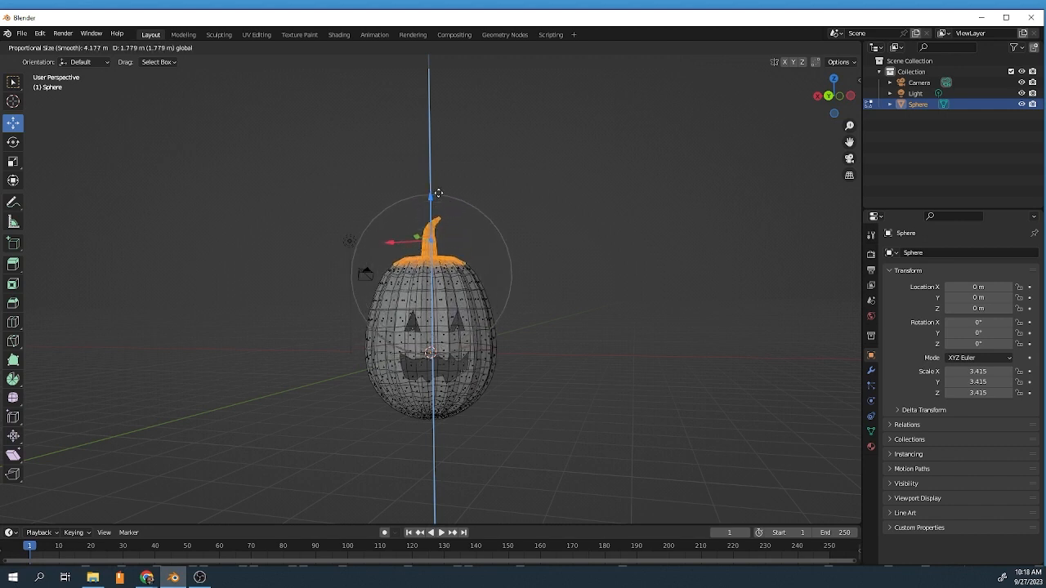
mouse_move(438, 193)
mouse_down()
mouse_move(437, 170)
mouse_move(432, 249)
mouse_move(449, 191)
mouse_up()
scroll(440, 182, up, 1)
scroll(433, 240, up, 1)
scroll(438, 206, down, 2)
scroll(440, 196, down, 1)
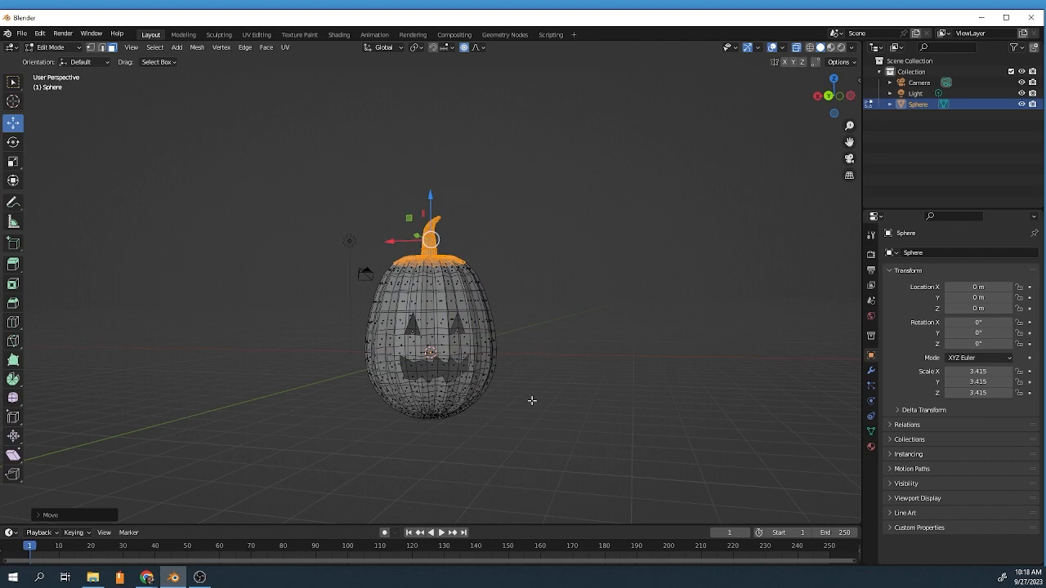
Select the pumpkin's bottom faces through the mesh and move them up along Z with proportional editing
middle_drag(528, 411, 525, 401)
drag(526, 402, 329, 443)
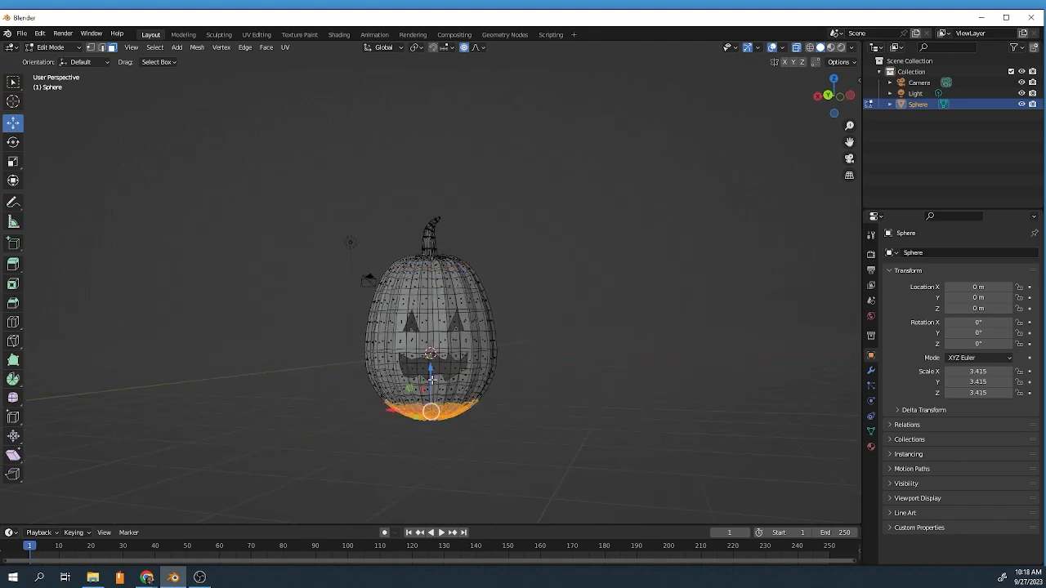
drag(431, 368, 434, 359)
scroll(431, 354, up, 5)
key(z)
scroll(431, 357, up, 4)
scroll(430, 357, down, 3)
scroll(434, 357, down, 9)
Turn off proportional editing, then scale the bottom faces and adjust their height along Z
click(466, 48)
key(s)
click(434, 374)
drag(431, 355, 429, 357)
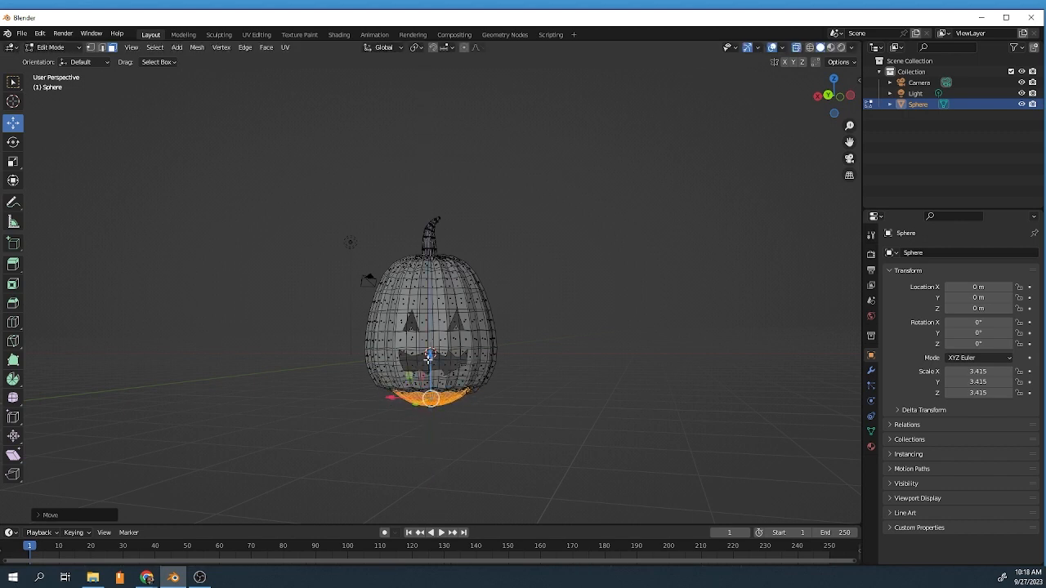
Select only the lowest faces at the center of the base and push them up along Z into the pumpkin
click(462, 425)
drag(468, 407, 395, 402)
key(ctrl+z)
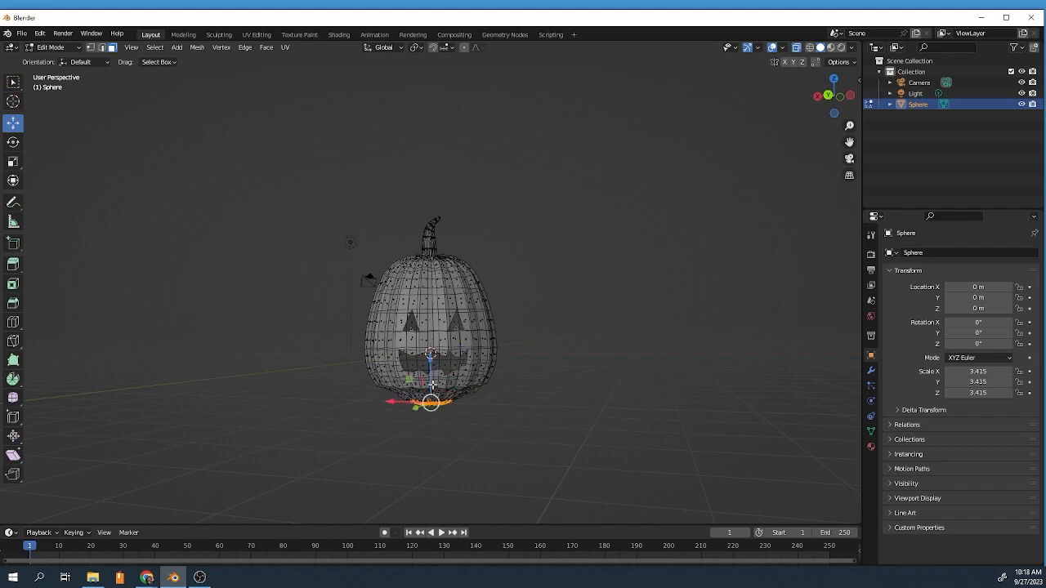
drag(426, 369, 431, 355)
middle_drag(525, 404, 450, 373)
scroll(471, 374, up, 5)
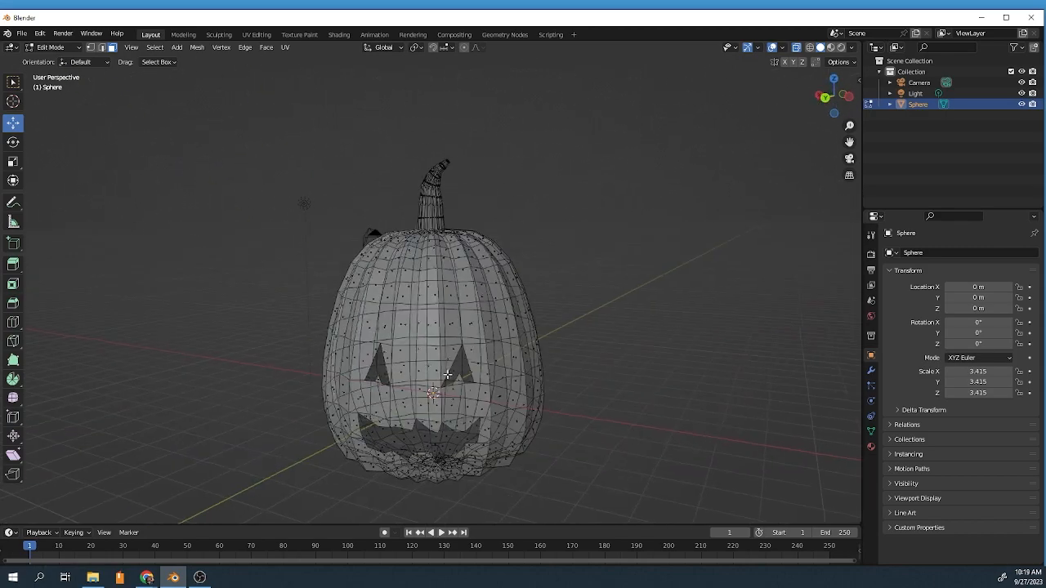
scroll(467, 355, down, 2)
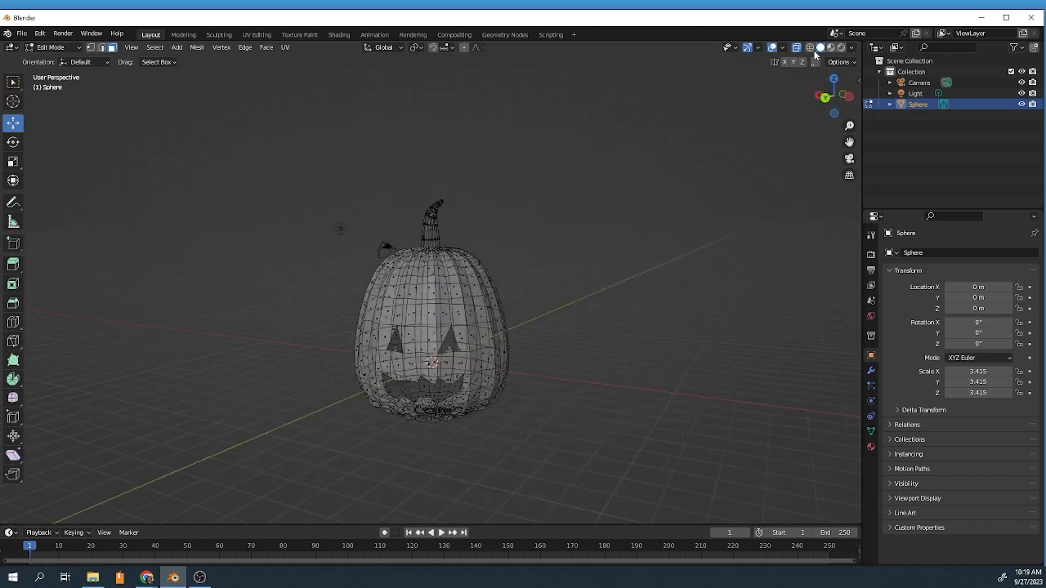
Switch the viewport to rendered shading and open the pumpkin's material settings
click(842, 48)
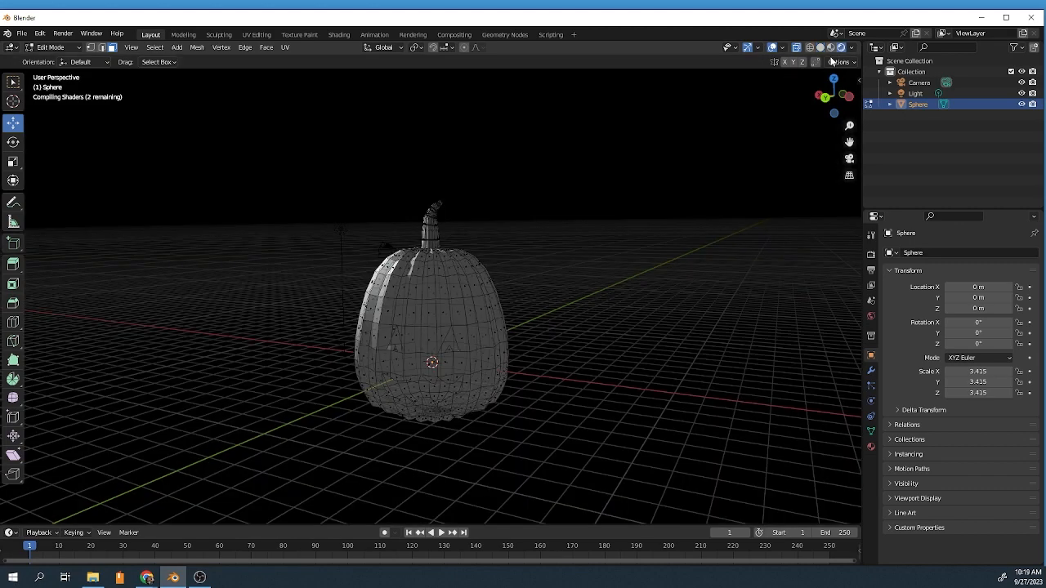
middle_drag(576, 243, 647, 260)
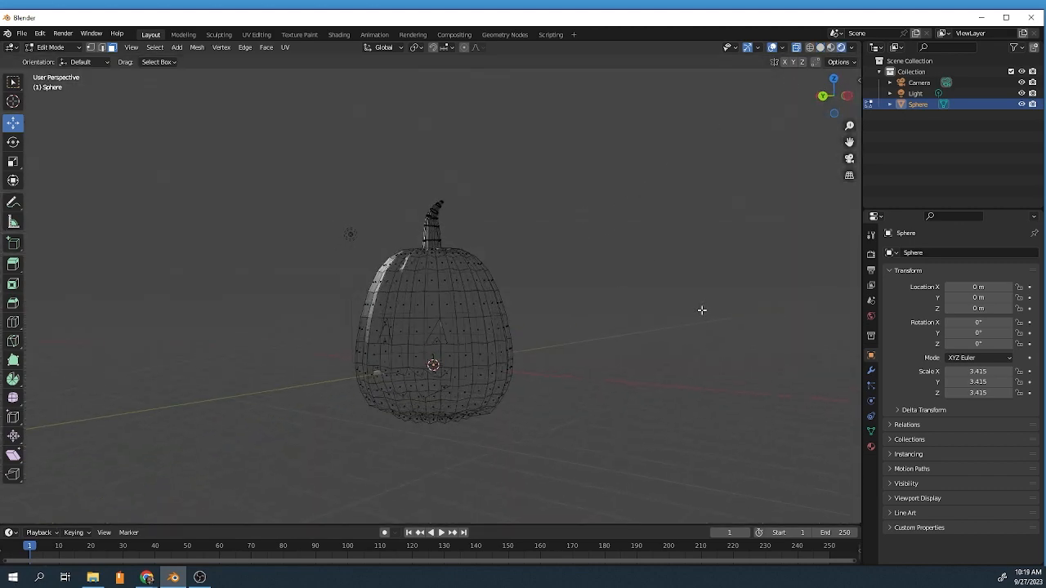
click(870, 447)
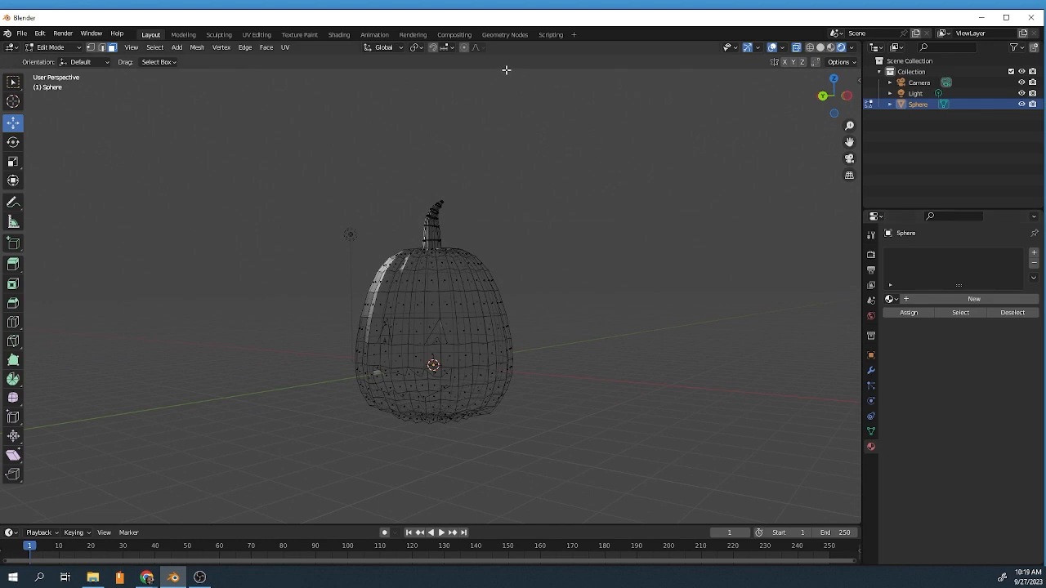
Create a new material for the pumpkin and set its base color to orange
click(464, 47)
click(938, 301)
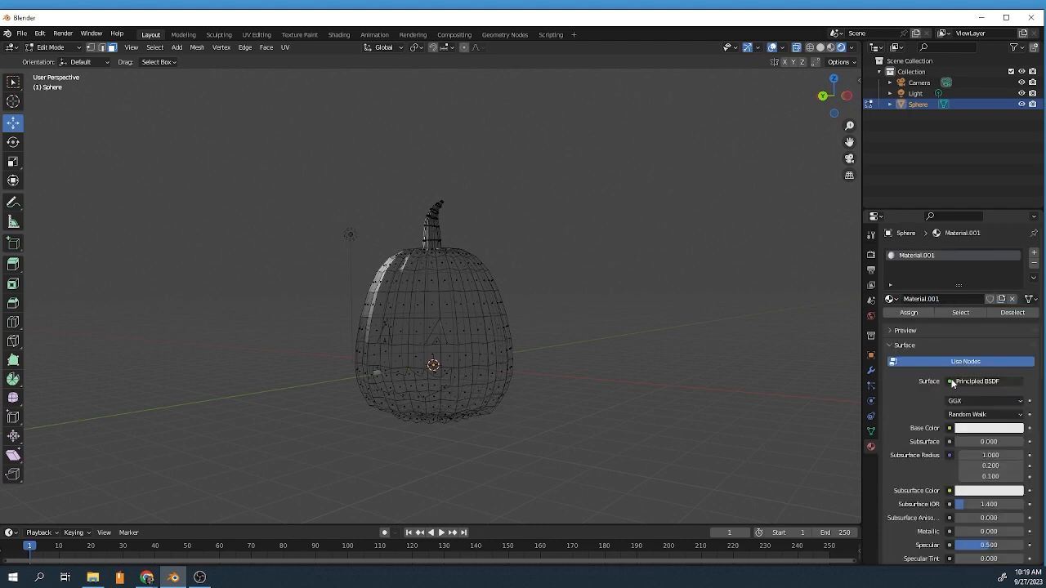
click(982, 431)
mouse_move(980, 333)
mouse_down()
mouse_move(952, 324)
mouse_move(966, 323)
mouse_move(960, 340)
mouse_up()
drag(1015, 285, 1015, 282)
middle_drag(602, 318, 425, 266)
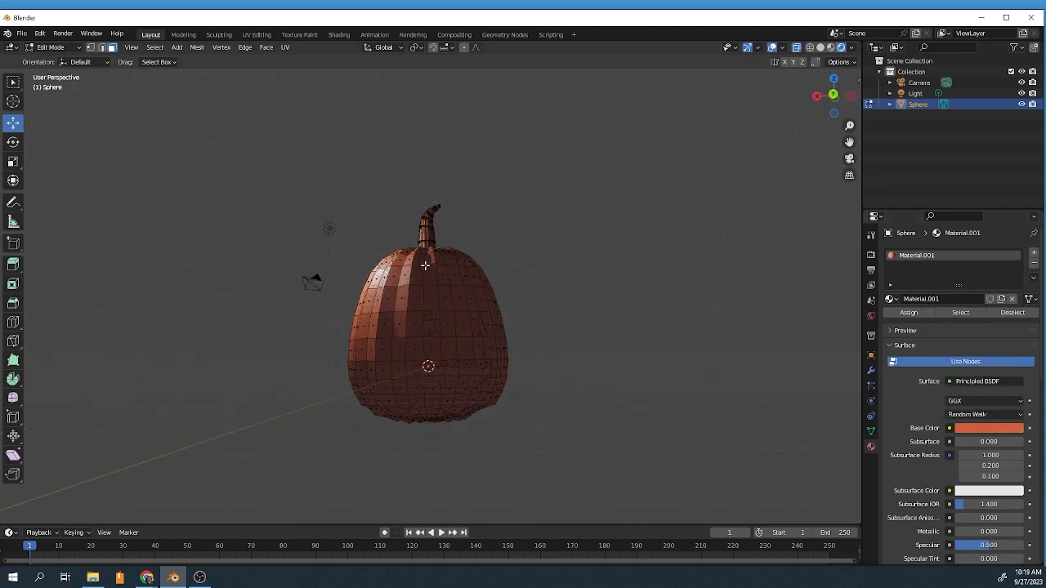
Switch to Object Mode and move the point light out in front of the pumpkin to light its carved face
click(51, 47)
click(51, 56)
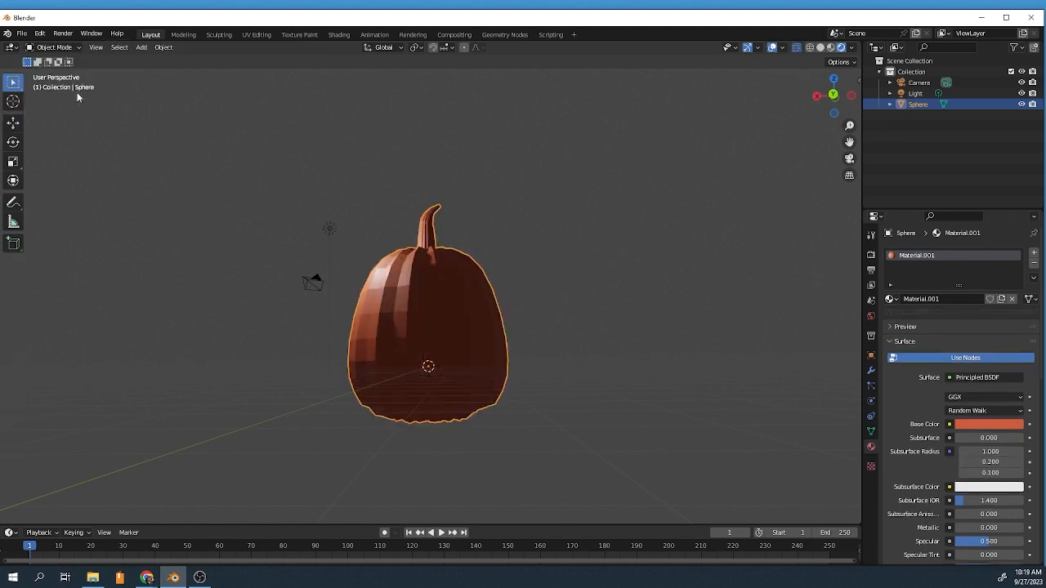
click(329, 230)
click(13, 123)
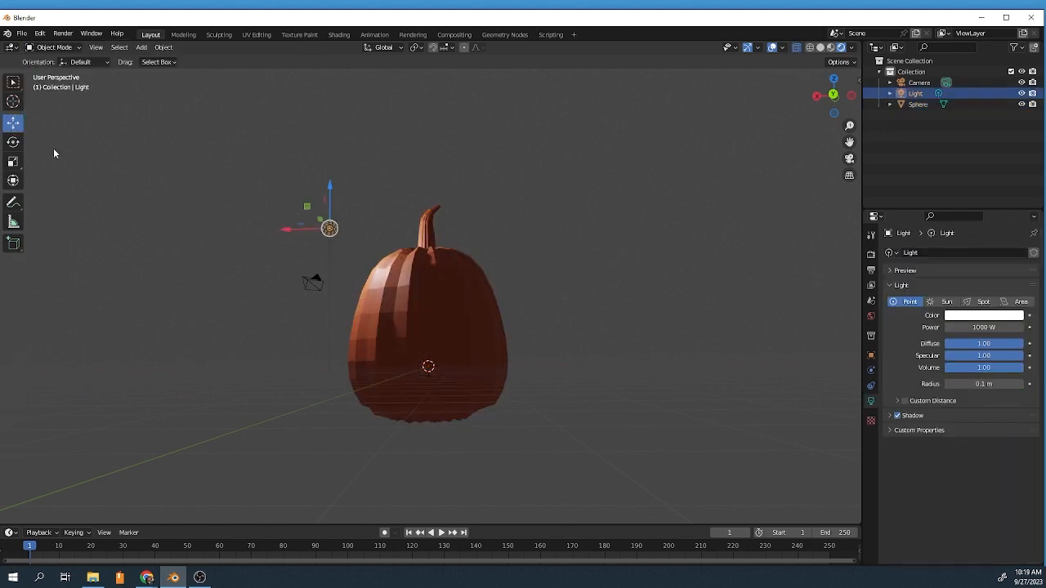
middle_drag(183, 237, 172, 257)
drag(308, 237, 201, 260)
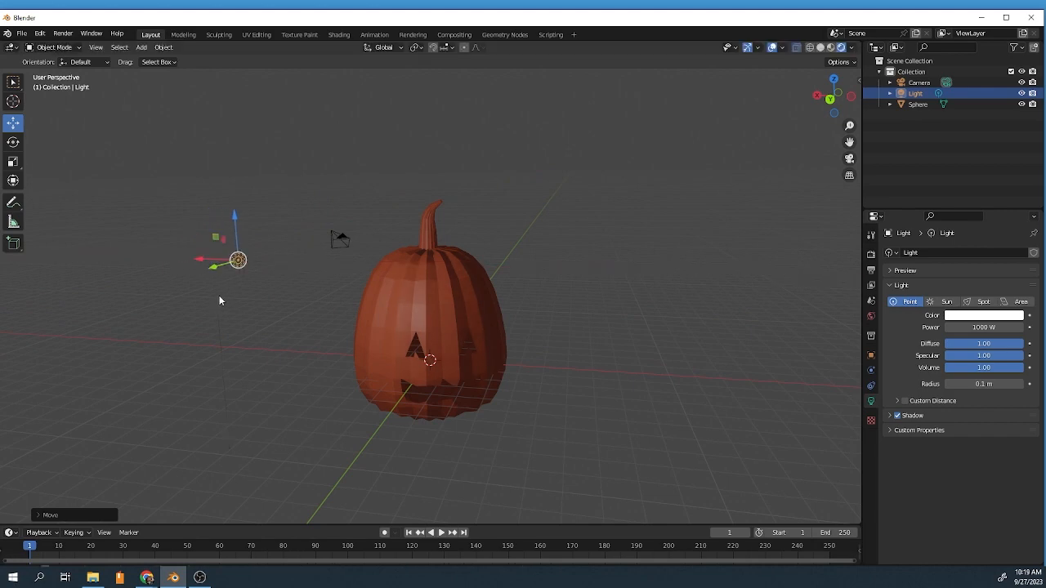
middle_drag(219, 295, 188, 292)
scroll(190, 293, down, 2)
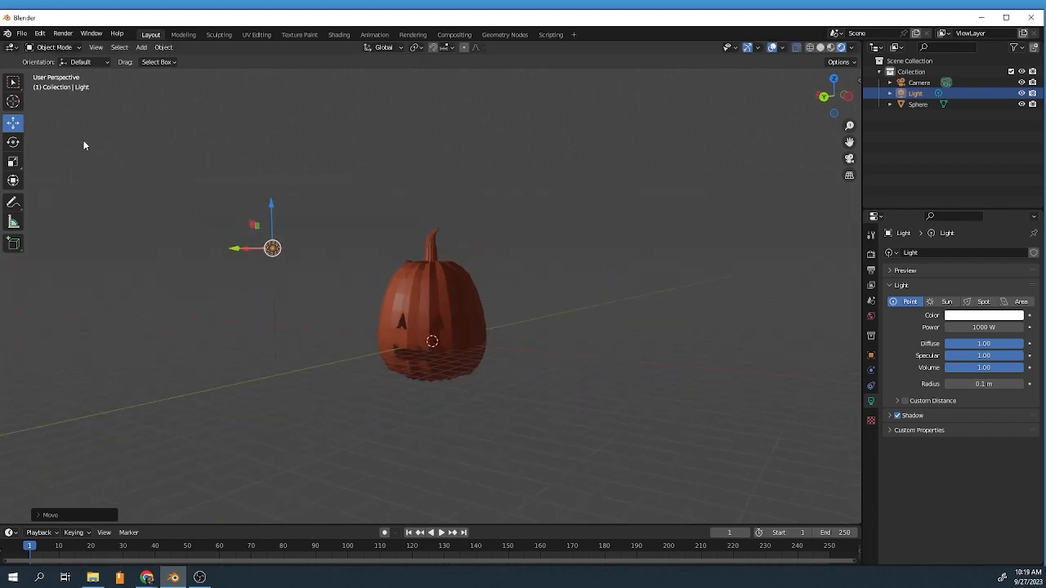
Duplicate the point light in place and move the copy inside the pumpkin so it shines behind the carved face
key(shift+d)
right_click(93, 162)
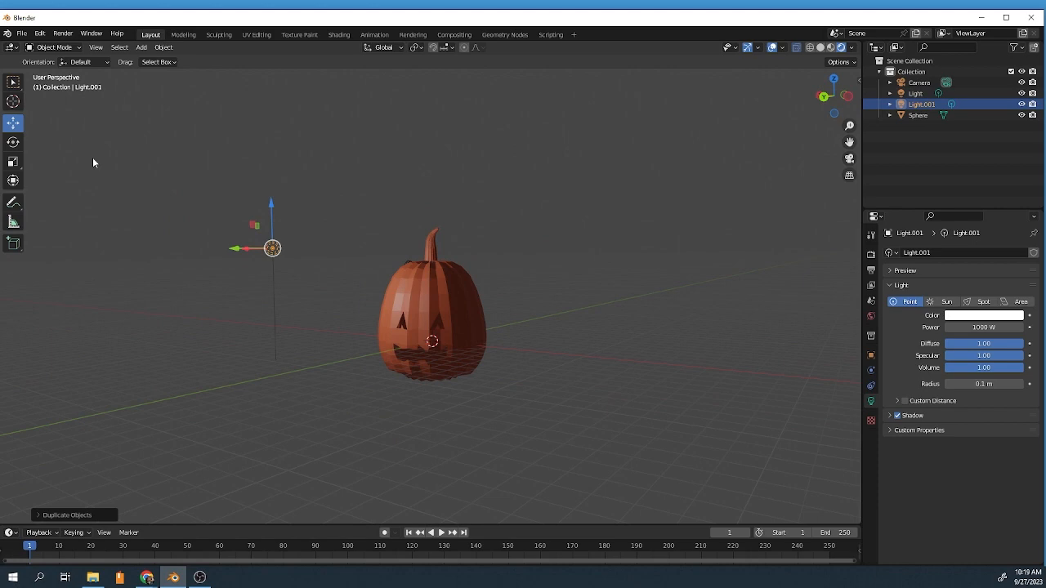
drag(235, 250, 389, 277)
drag(422, 208, 411, 291)
middle_drag(396, 285, 354, 297)
drag(431, 310, 388, 320)
mouse_move(388, 321)
middle_down()
mouse_move(441, 325)
mouse_move(380, 317)
middle_up()
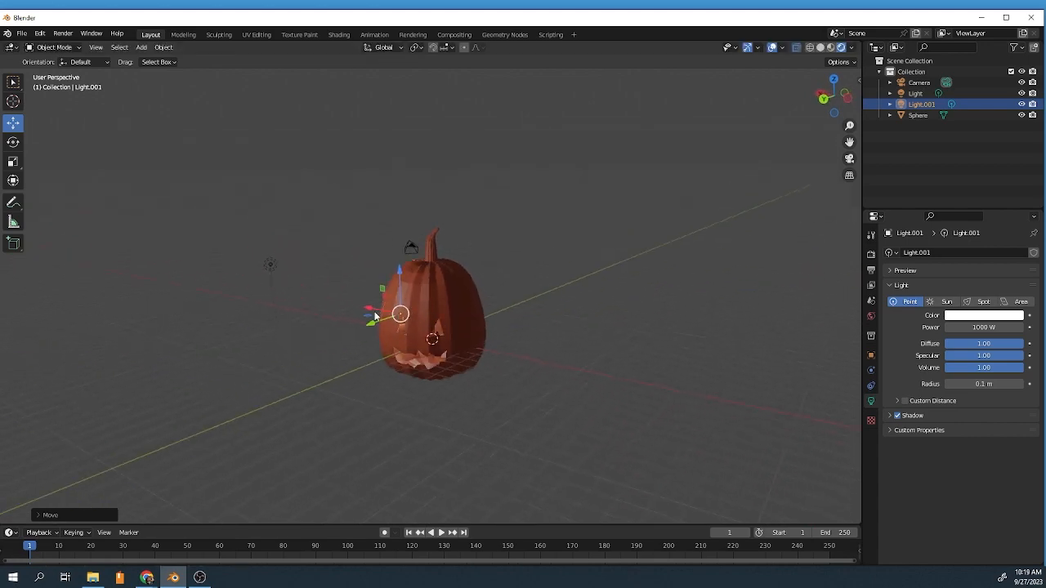
drag(372, 309, 399, 329)
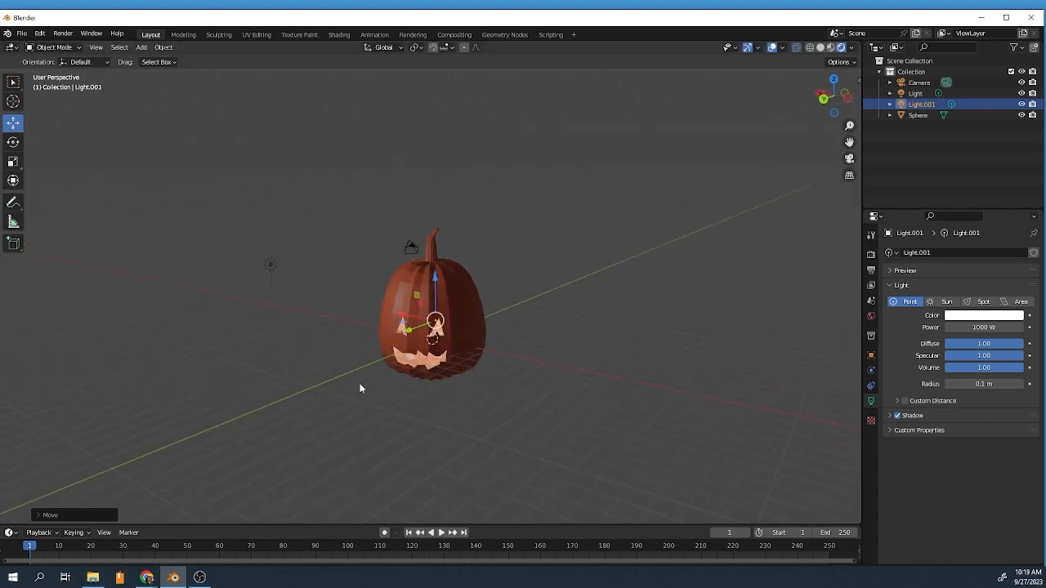
click(338, 346)
mouse_move(337, 346)
middle_down()
mouse_move(332, 309)
mouse_move(330, 334)
middle_up()
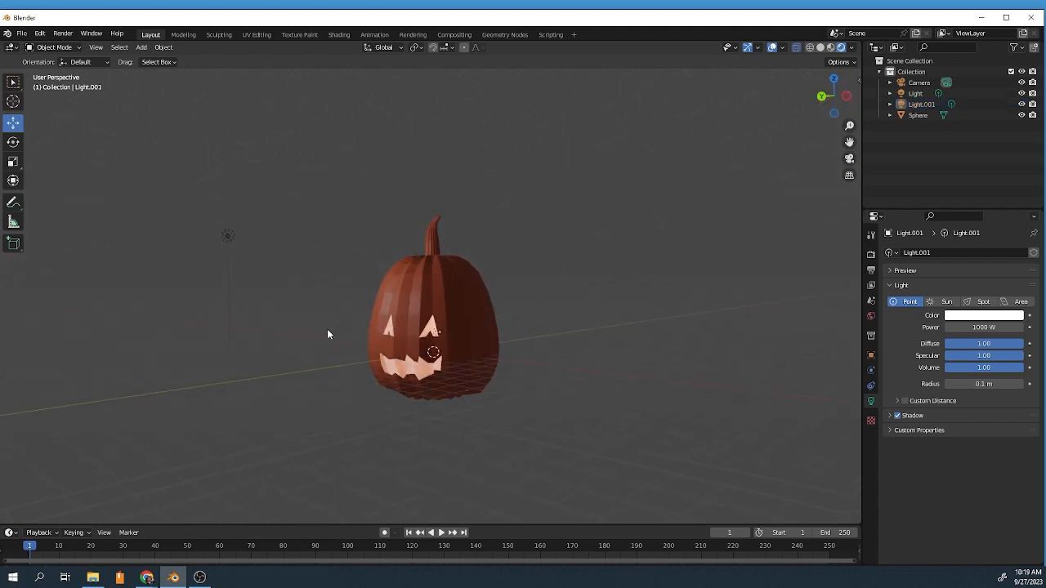
Set the color of the light inside the pumpkin to yellow
click(968, 316)
drag(959, 243, 949, 223)
scroll(485, 353, up, 3)
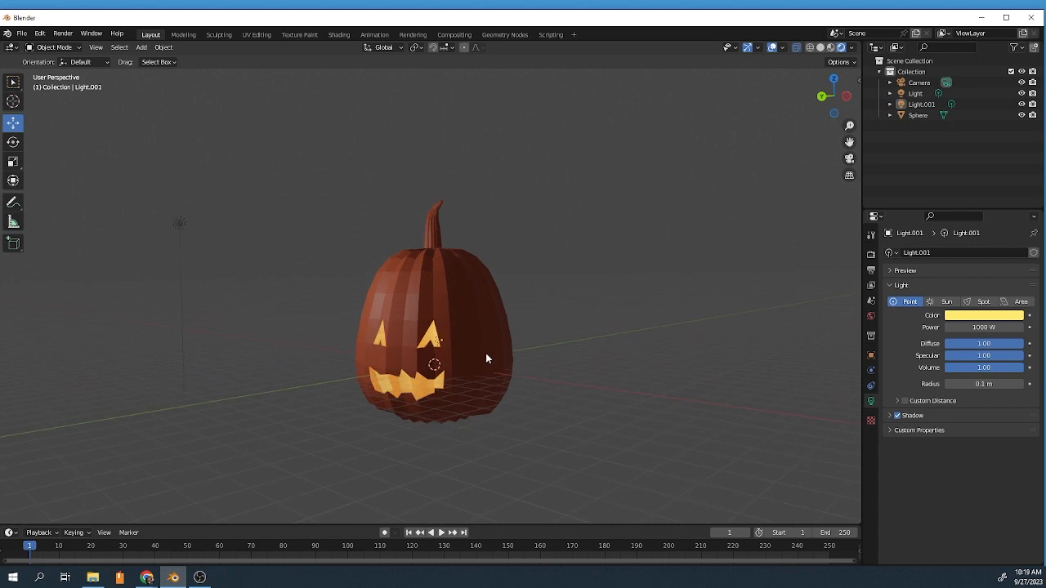
middle_drag(481, 357, 502, 365)
scroll(458, 356, up, 2)
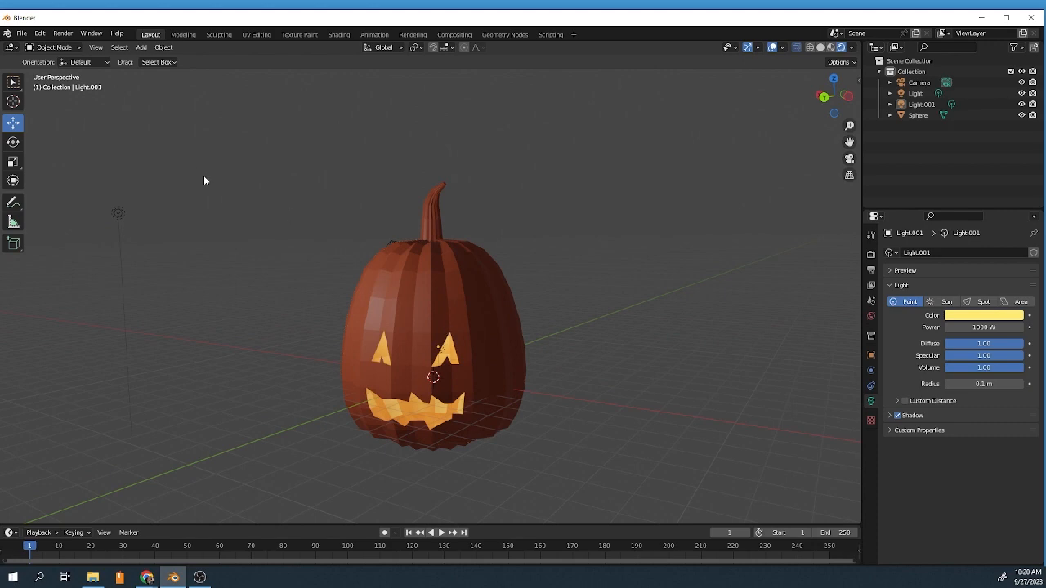
Add a cylinder mesh and move it out of the pumpkin to the open space beside it
click(145, 47)
mouse_move(156, 60)
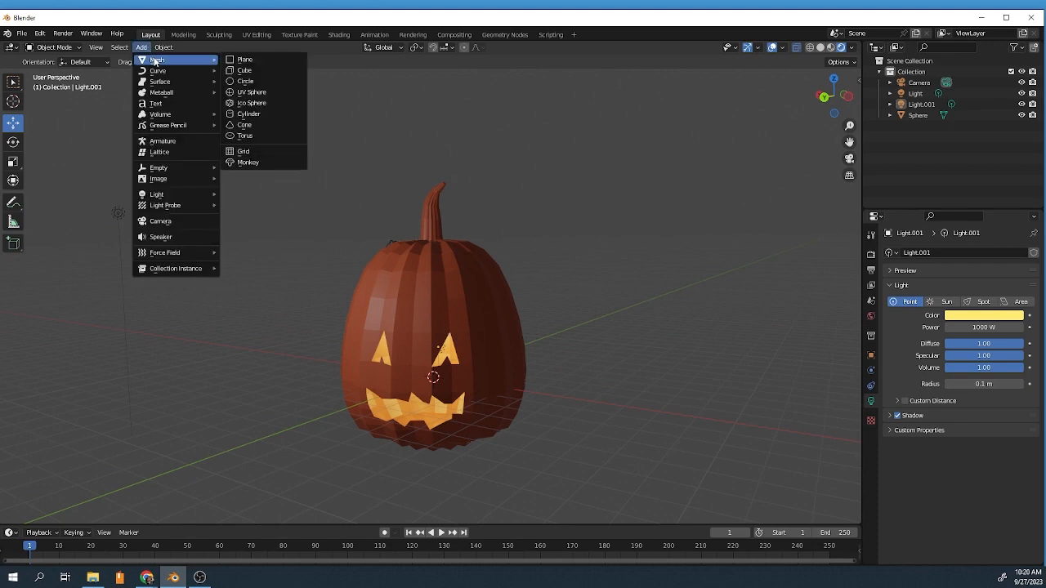
click(250, 114)
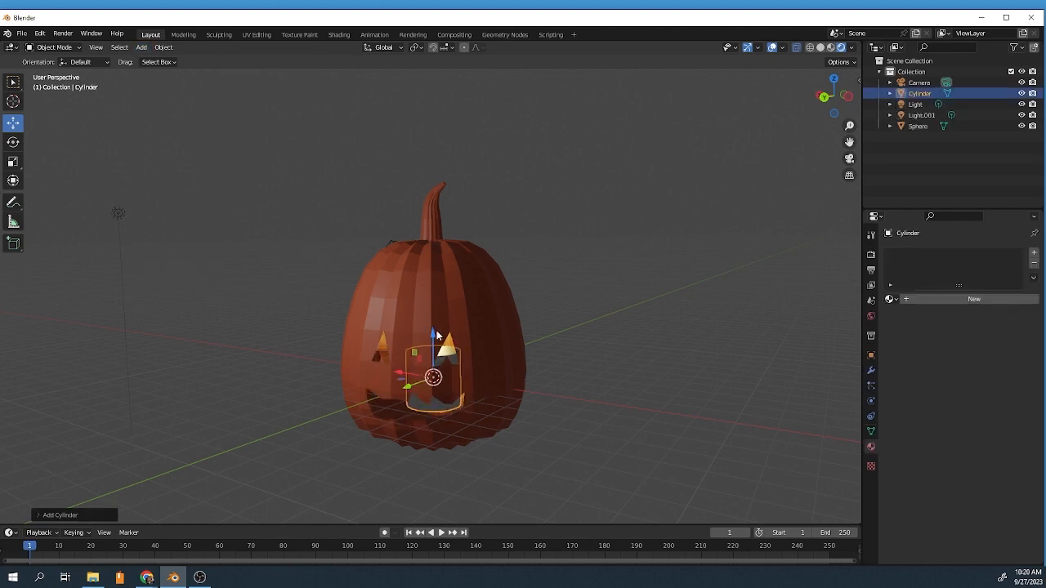
drag(436, 335, 437, 317)
drag(402, 357, 555, 368)
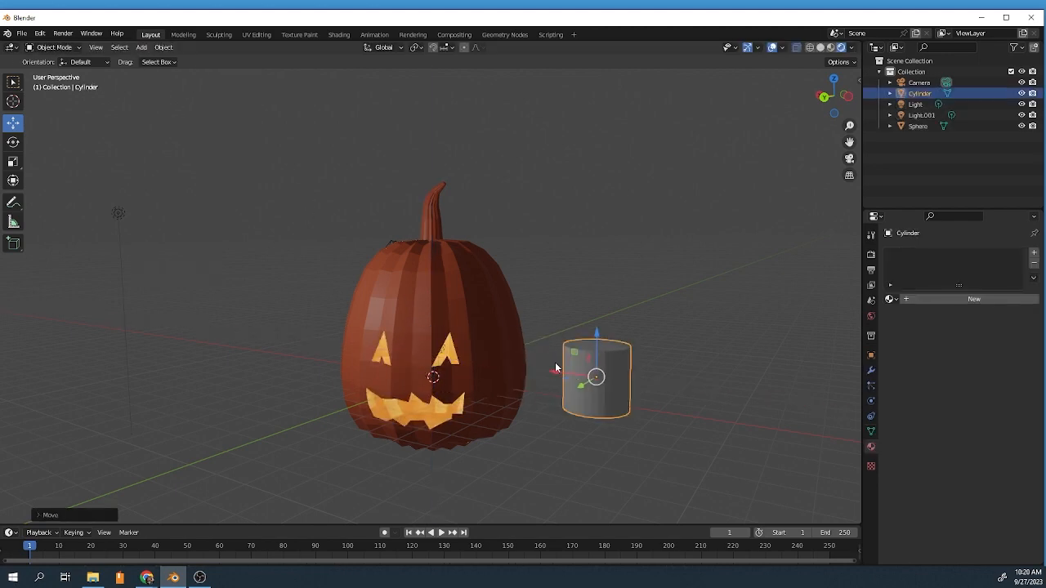
Scale the cylinder down to candle size and stretch it taller along Z
key(s)
click(596, 376)
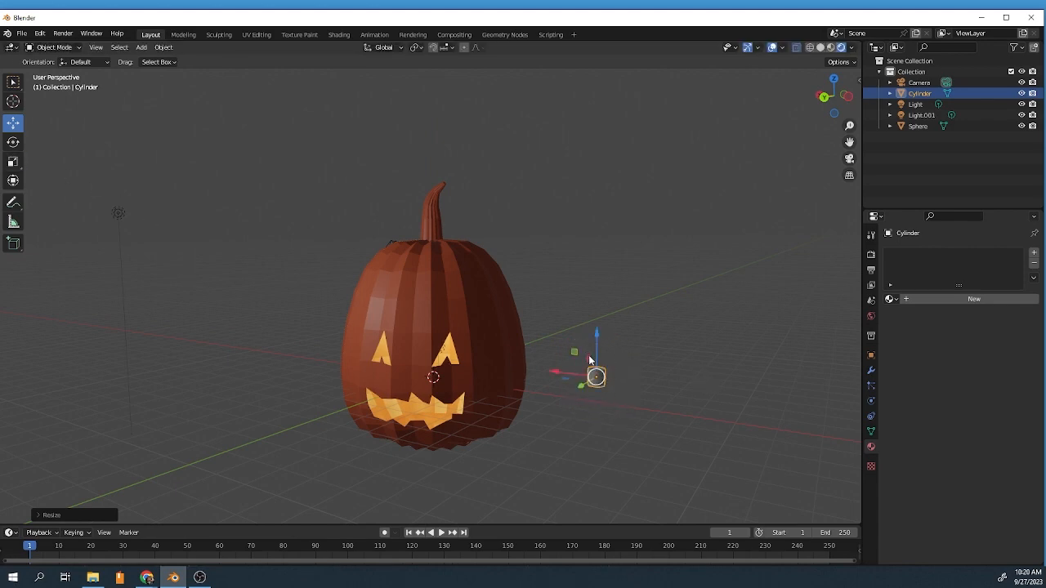
click(13, 161)
drag(597, 337, 596, 287)
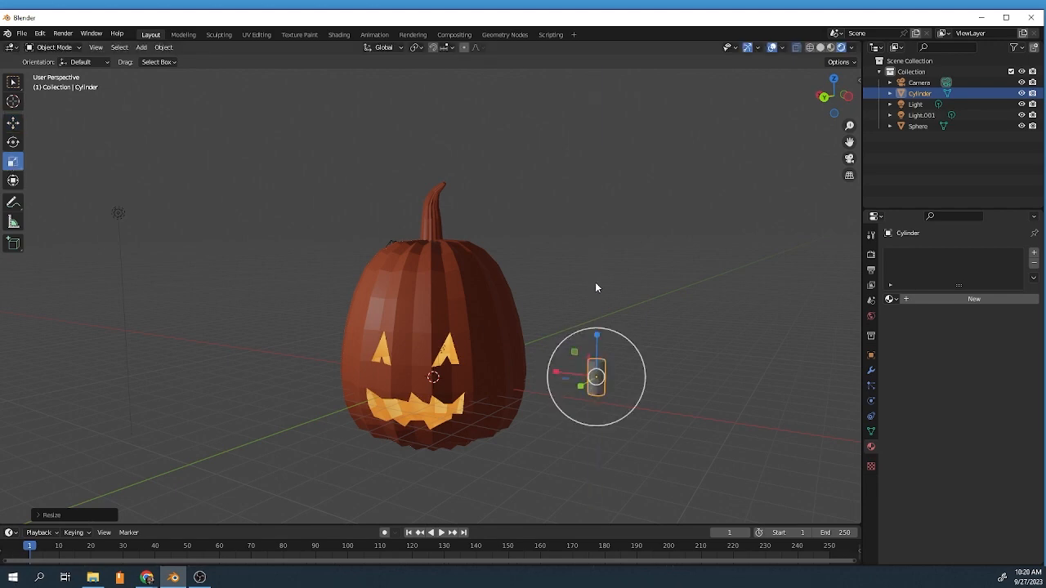
Create a new material for the cylinder and give it a reddish-orange emission color
click(891, 299)
click(933, 300)
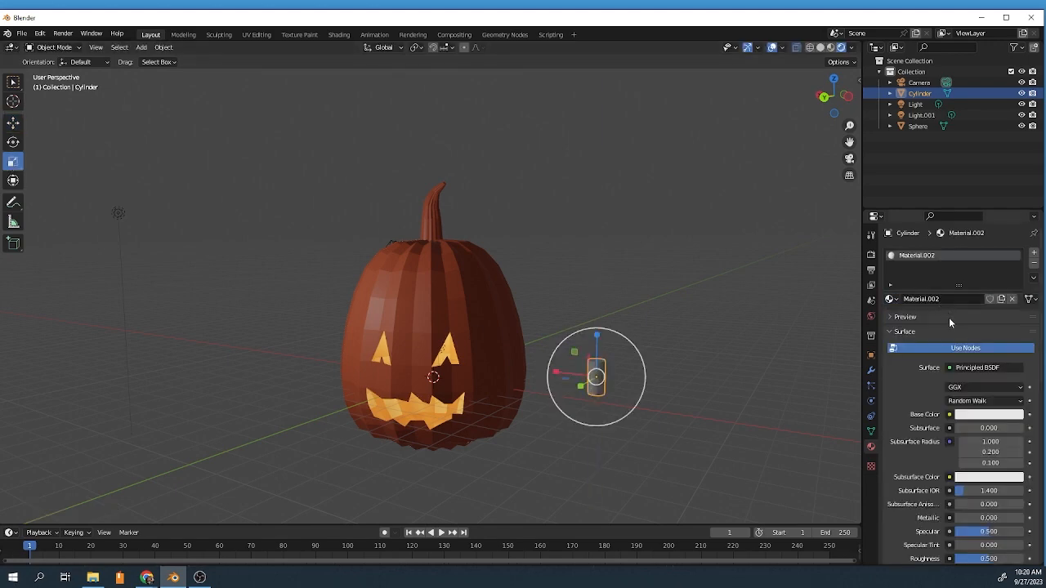
scroll(924, 416, down, 5)
scroll(917, 416, down, 5)
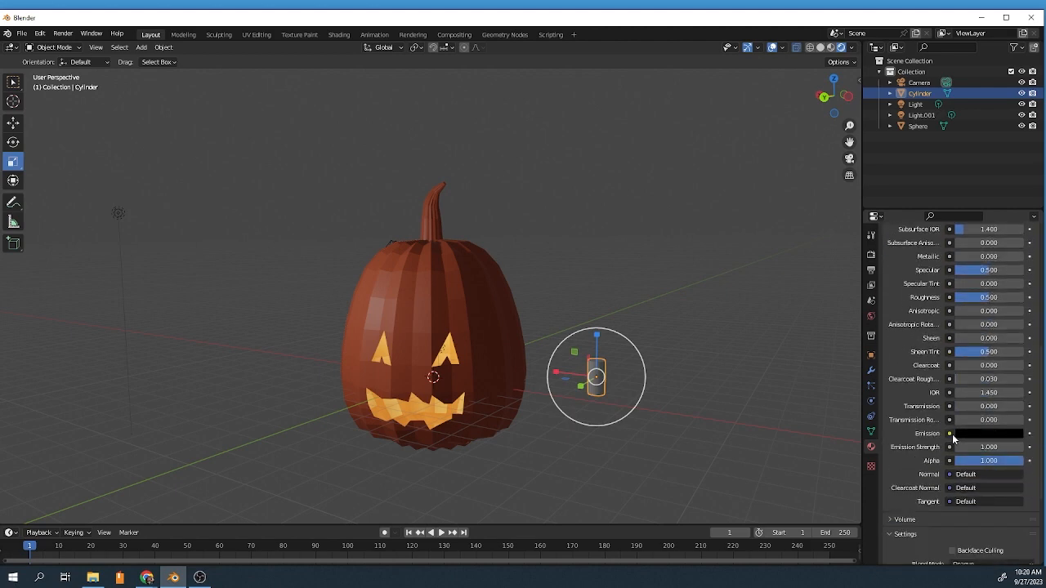
click(965, 434)
drag(1016, 321, 1014, 286)
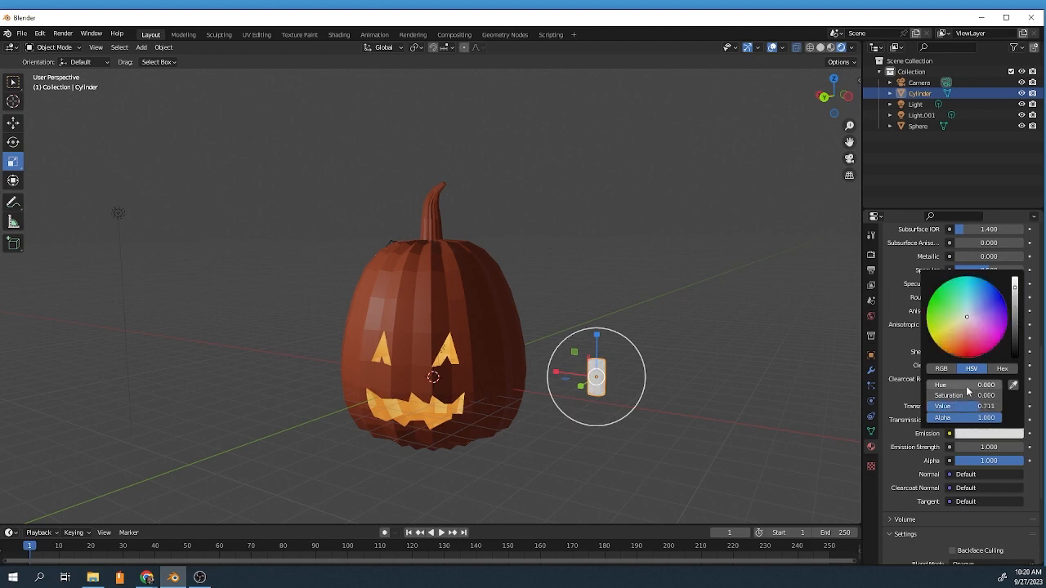
click(978, 431)
click(980, 434)
mouse_move(965, 319)
mouse_down()
mouse_move(947, 334)
mouse_move(963, 341)
mouse_up()
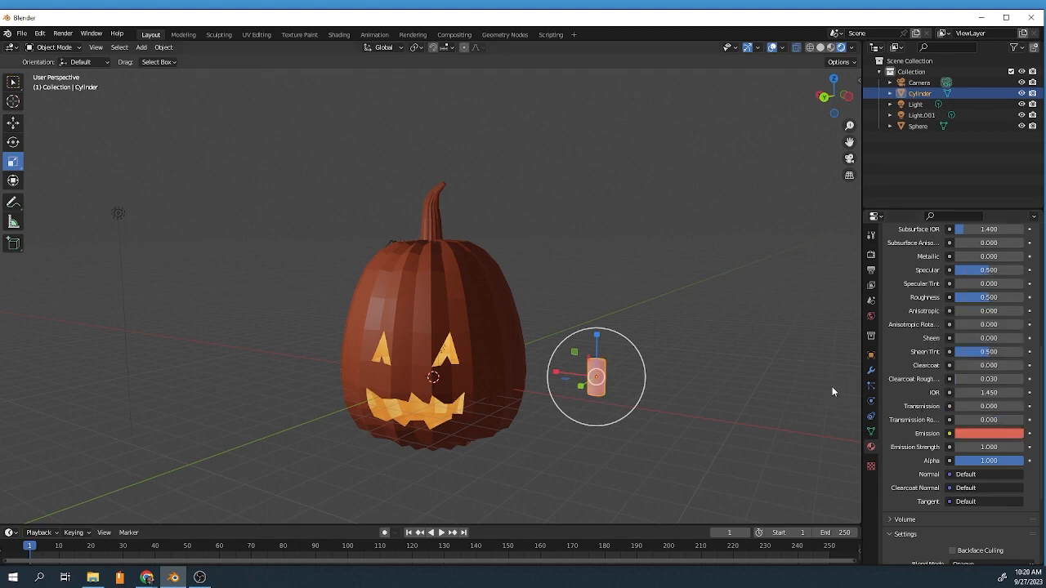
click(808, 398)
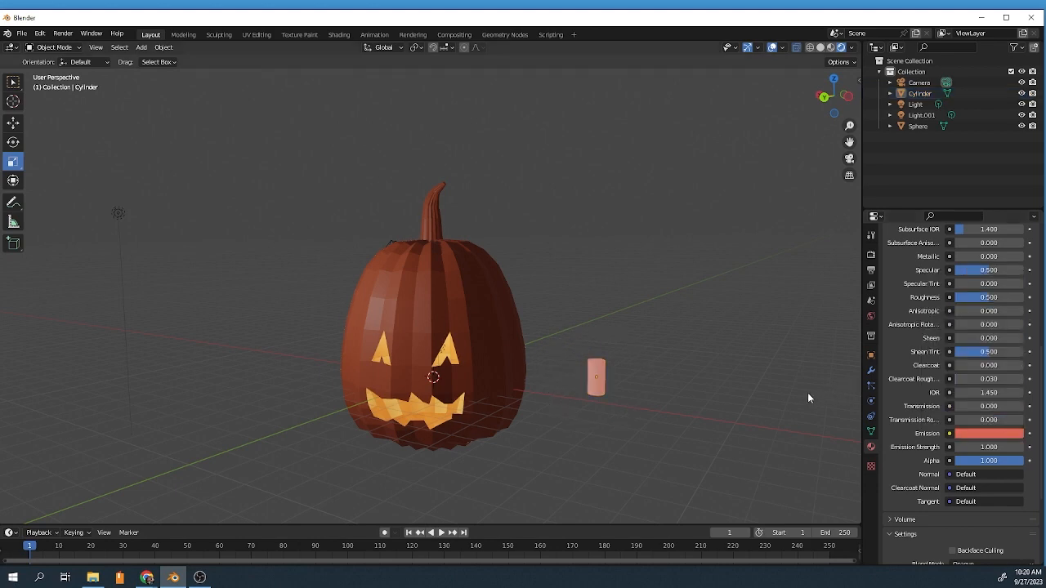
Enable Bloom in the Eevee render settings and set its intensity to 0.097
click(871, 256)
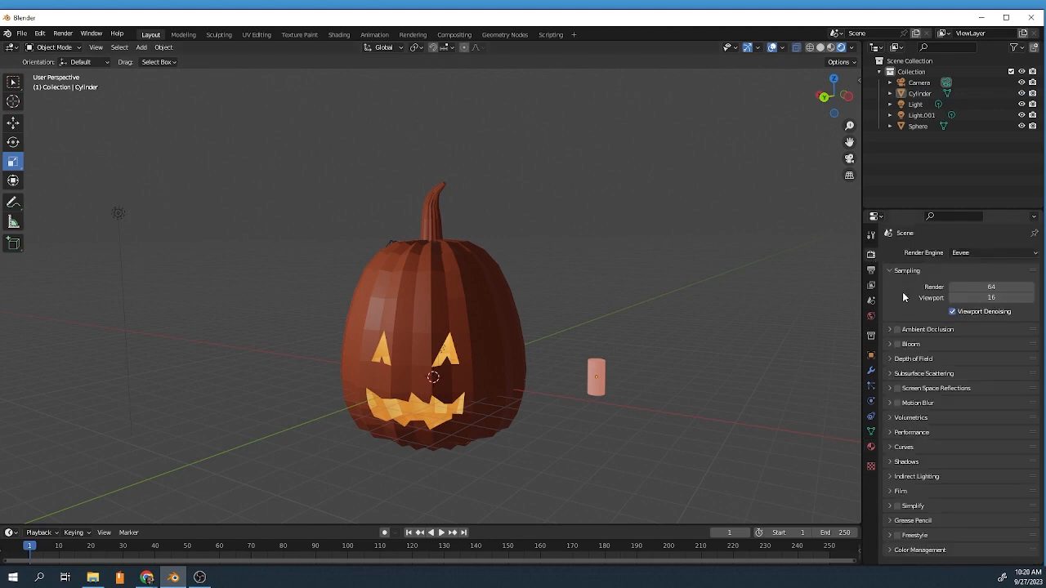
click(892, 344)
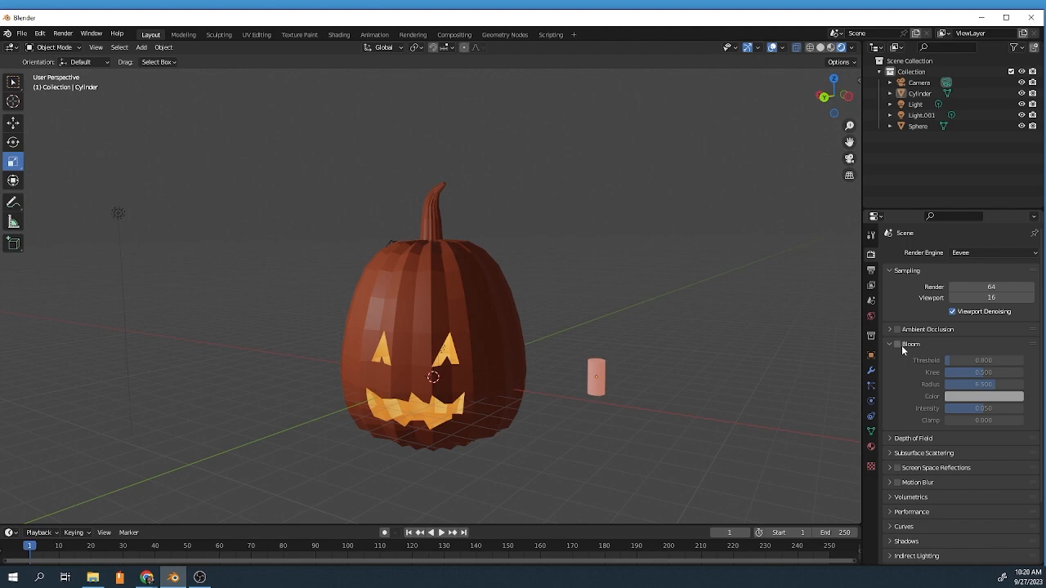
click(897, 344)
click(13, 122)
click(596, 384)
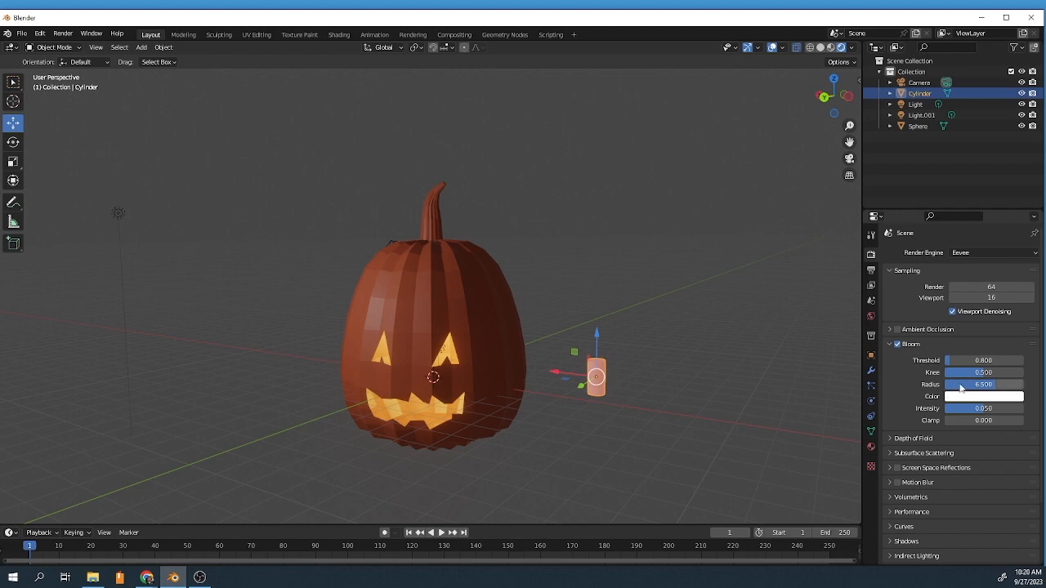
drag(981, 413, 992, 413)
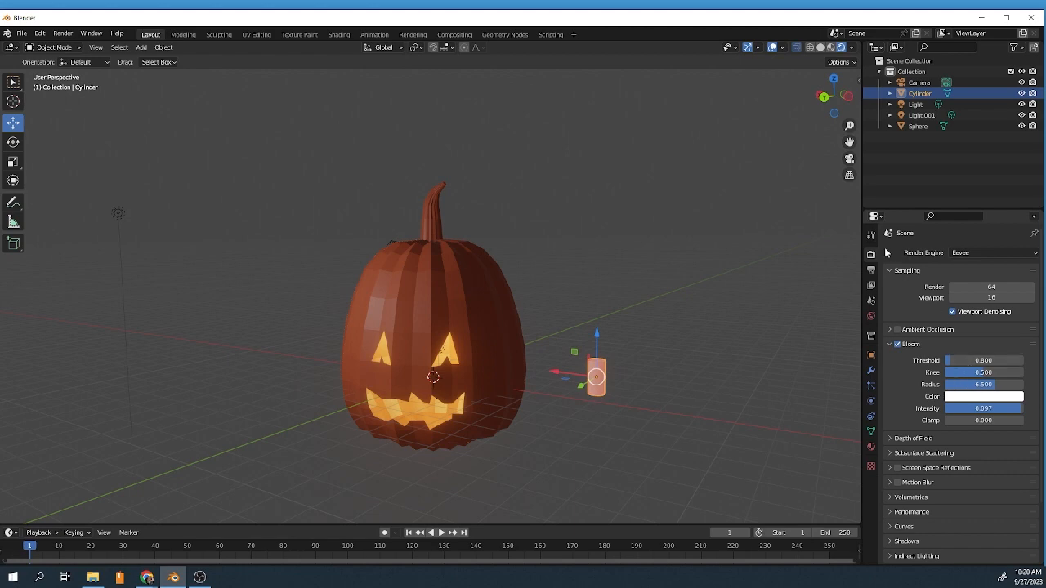
Shift the cylinder material's emission color to a brighter light orange
click(871, 431)
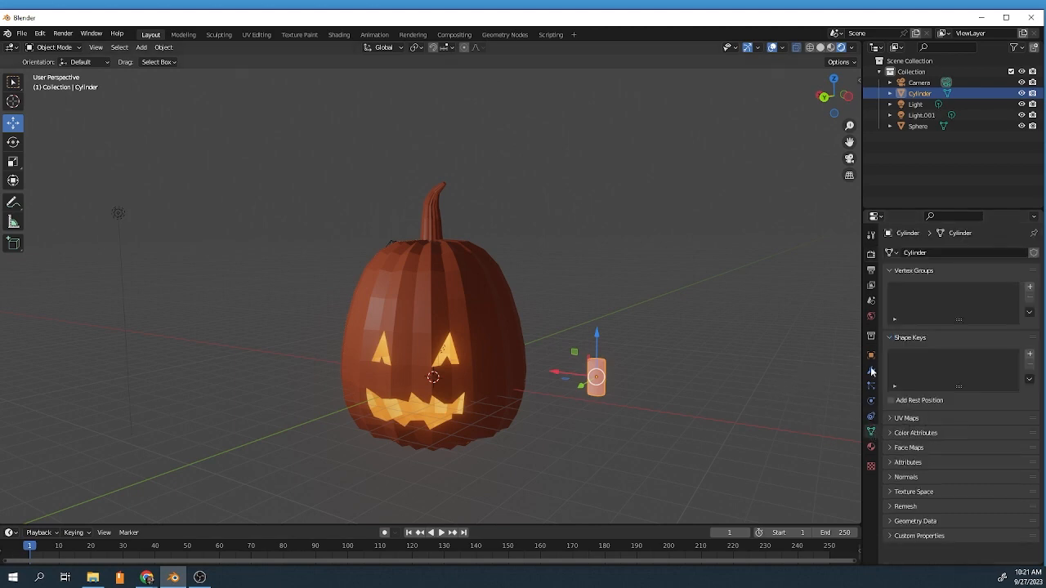
click(871, 447)
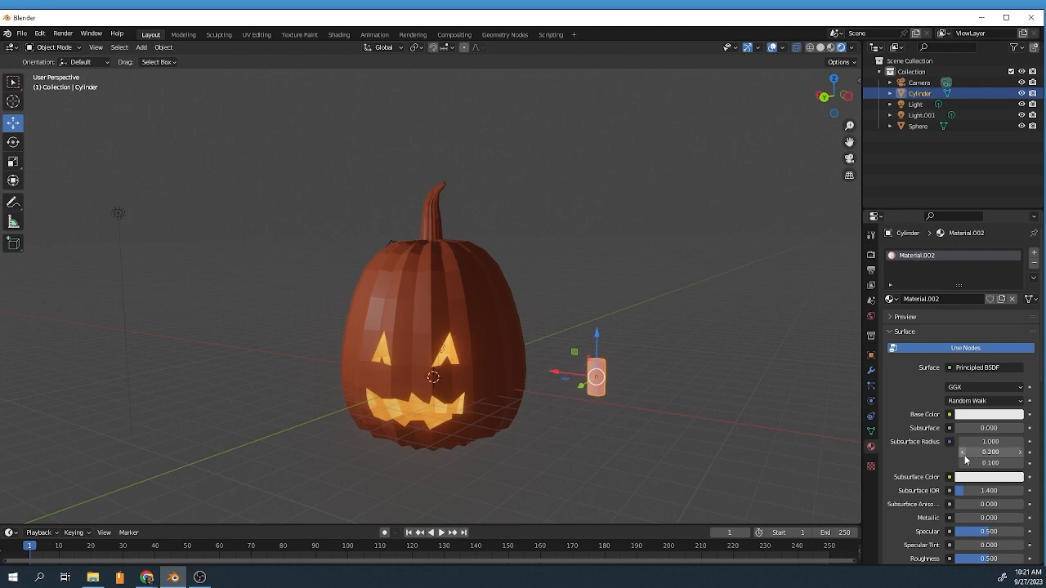
scroll(965, 460, down, 5)
scroll(982, 498, down, 1)
click(977, 500)
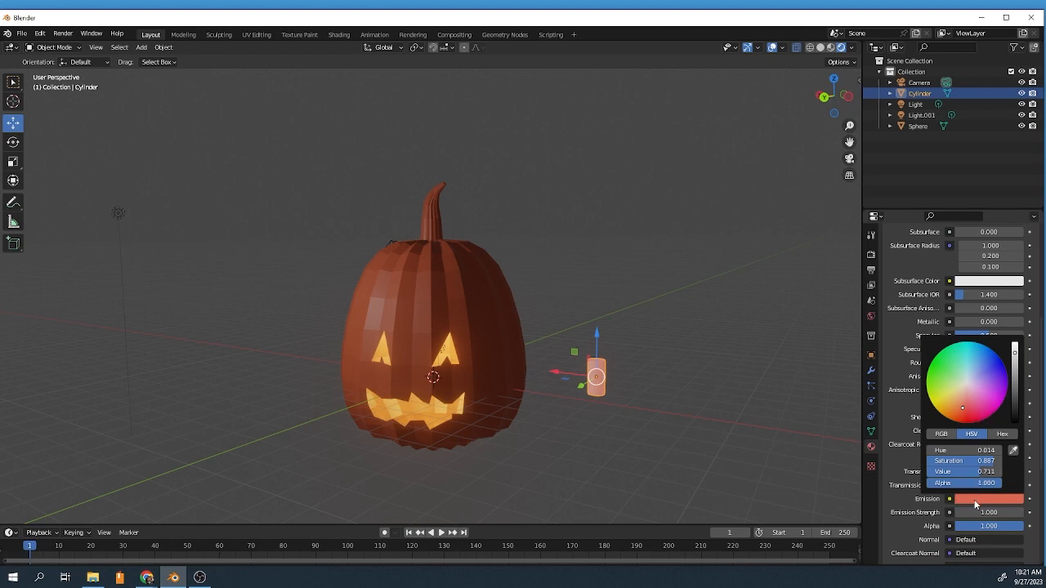
drag(956, 403, 954, 400)
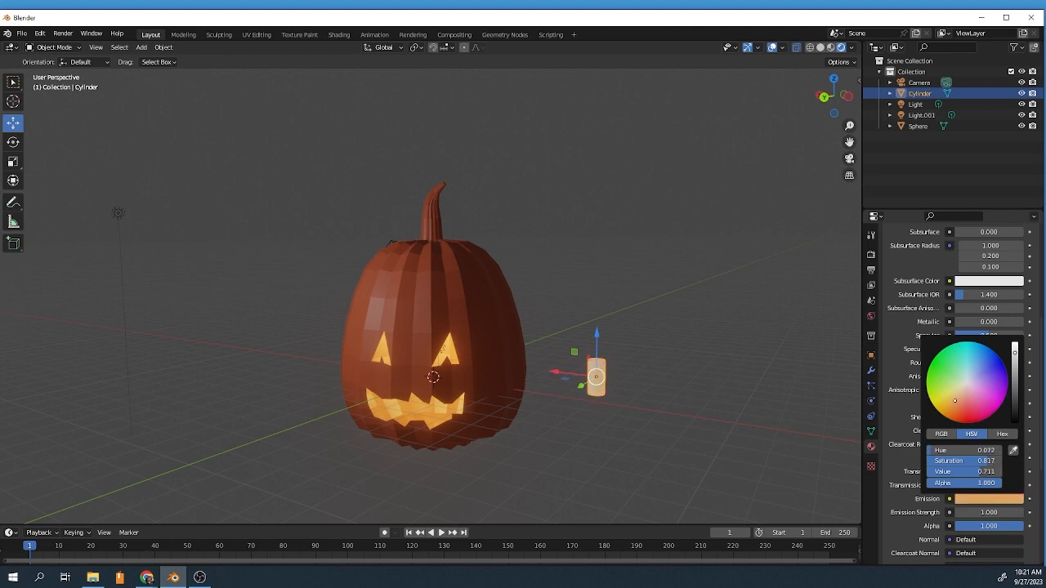
drag(1018, 359, 1014, 344)
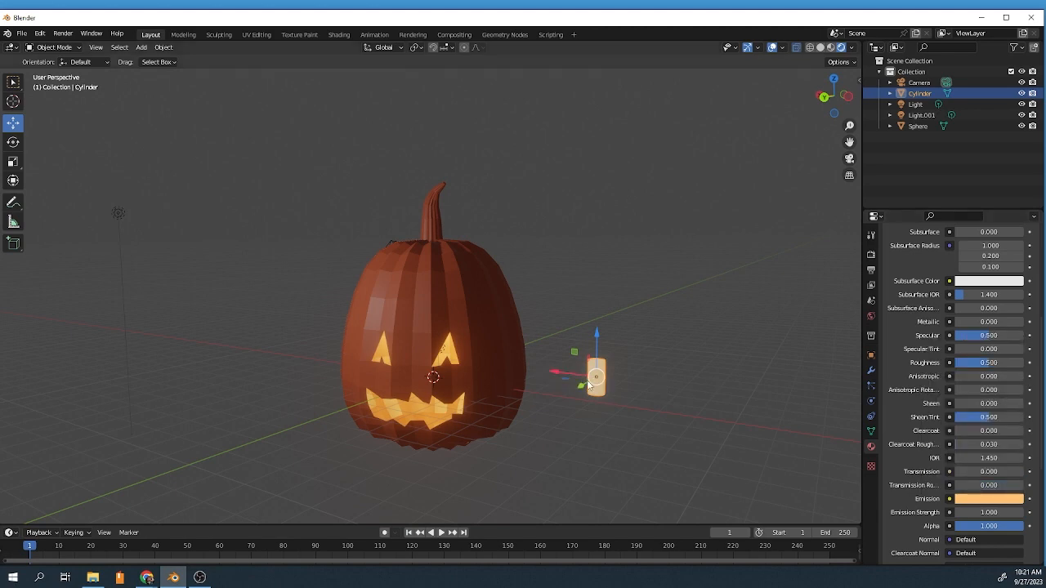
Scale the cylinder down further and make its emission color a more saturated orange
key(s)
click(608, 388)
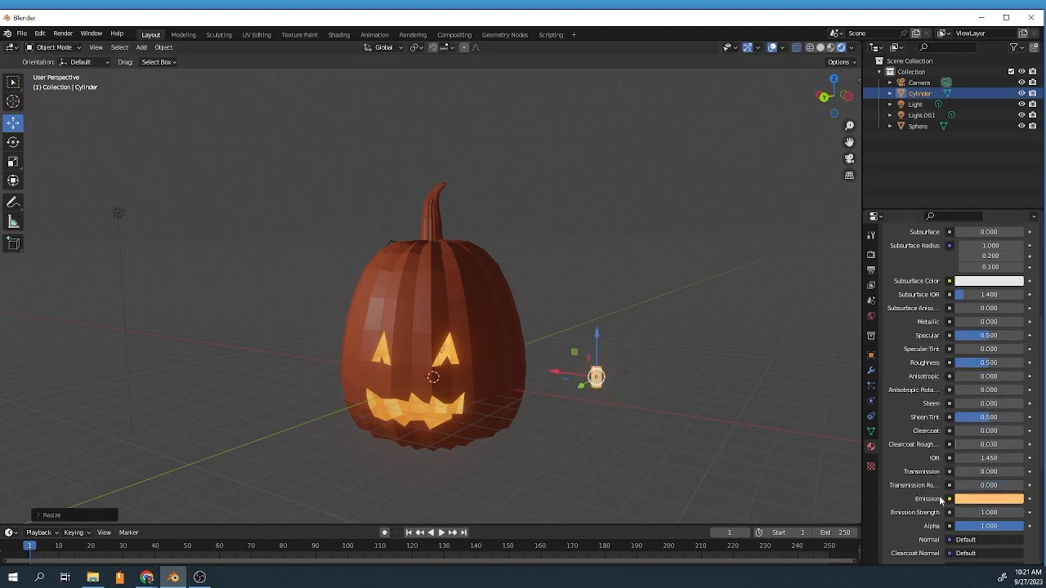
click(967, 500)
drag(952, 407, 947, 410)
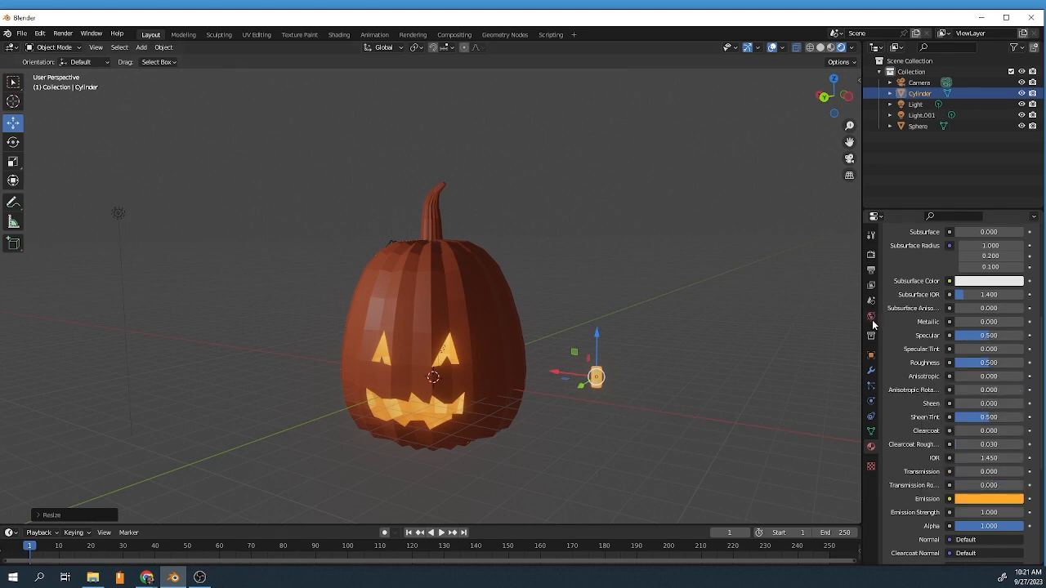
Bring up the render settings again and move the glowing cylinder along X into the pumpkin
click(871, 254)
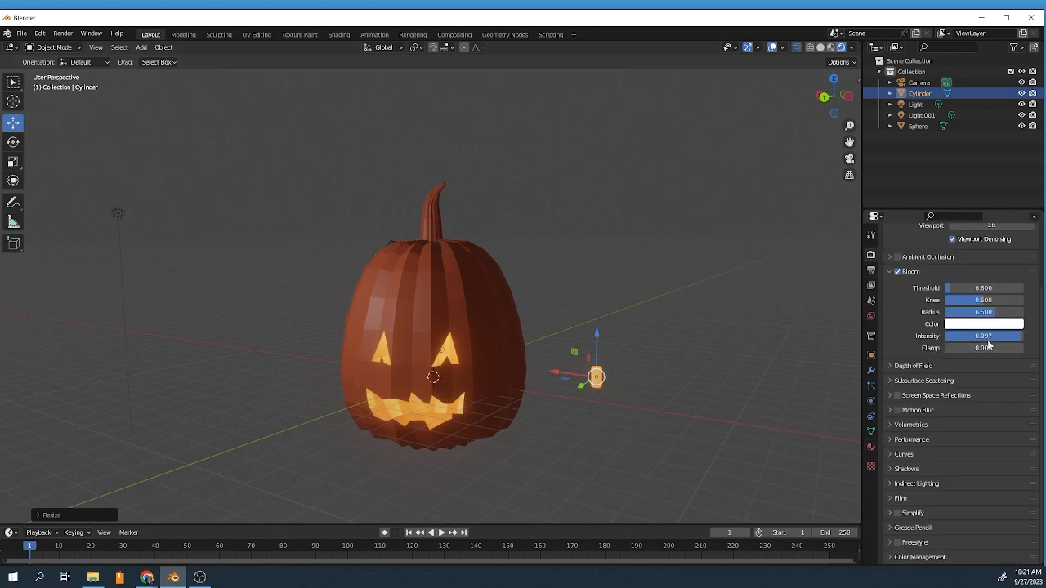
drag(557, 375, 408, 405)
scroll(404, 385, up, 2)
middle_drag(408, 405, 396, 387)
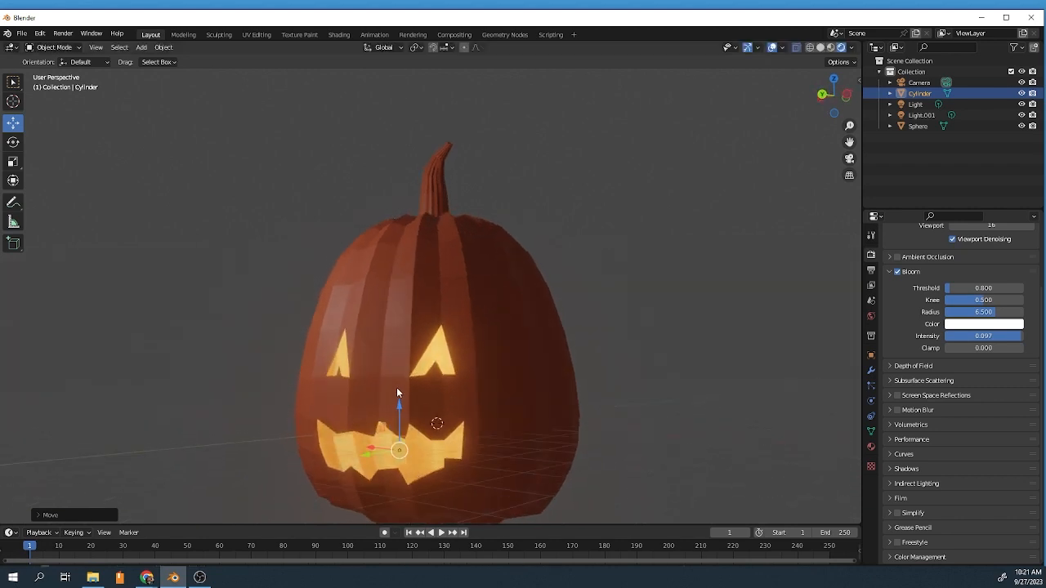
Set the power of the point light Light.001 inside the pumpkin to 100 W
click(921, 108)
scroll(692, 303, down, 3)
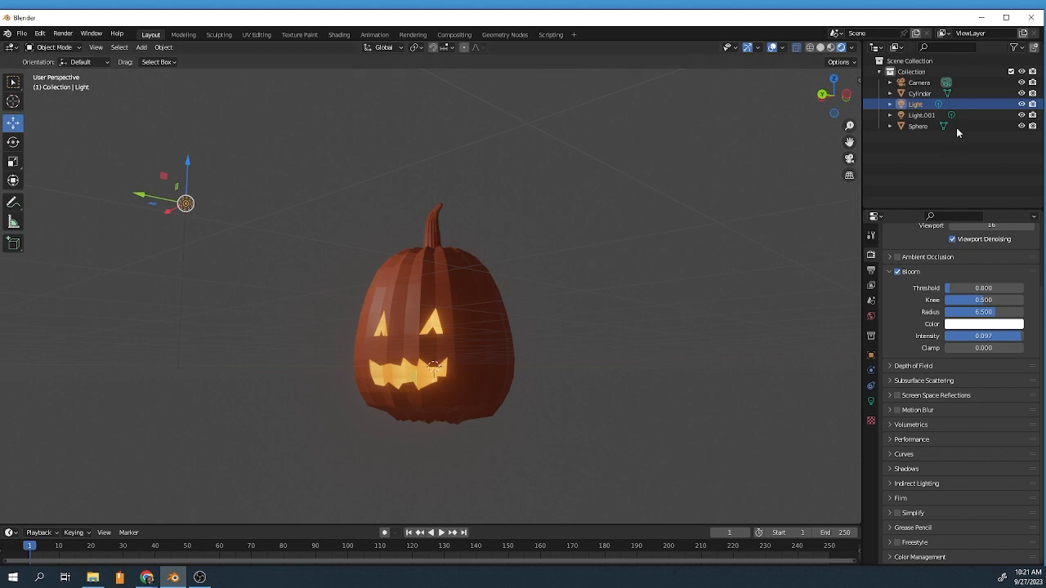
click(923, 115)
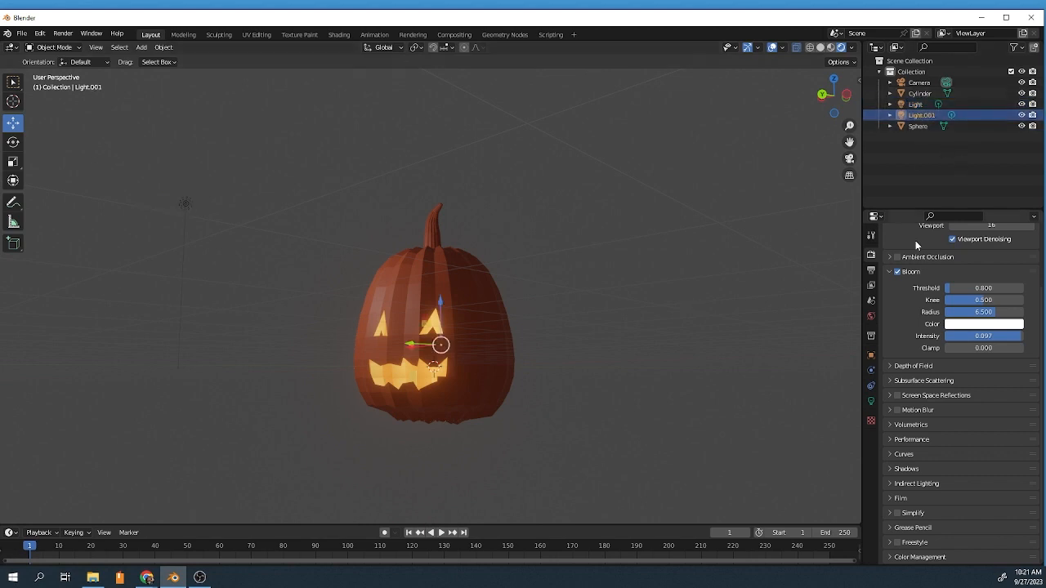
click(871, 402)
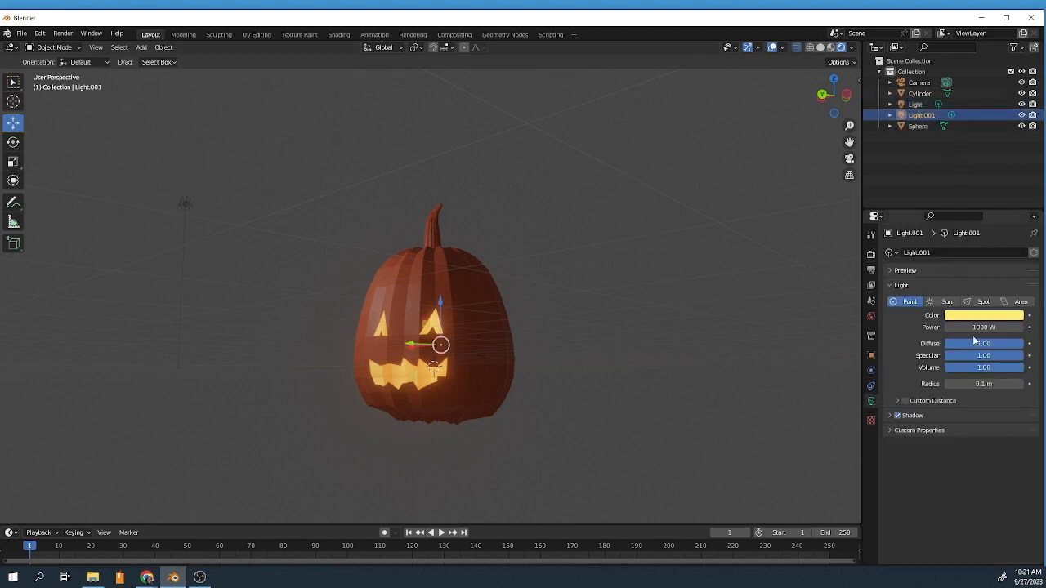
mouse_move(984, 327)
mouse_down()
mouse_move(993, 326)
mouse_move(979, 327)
mouse_up()
click(972, 328)
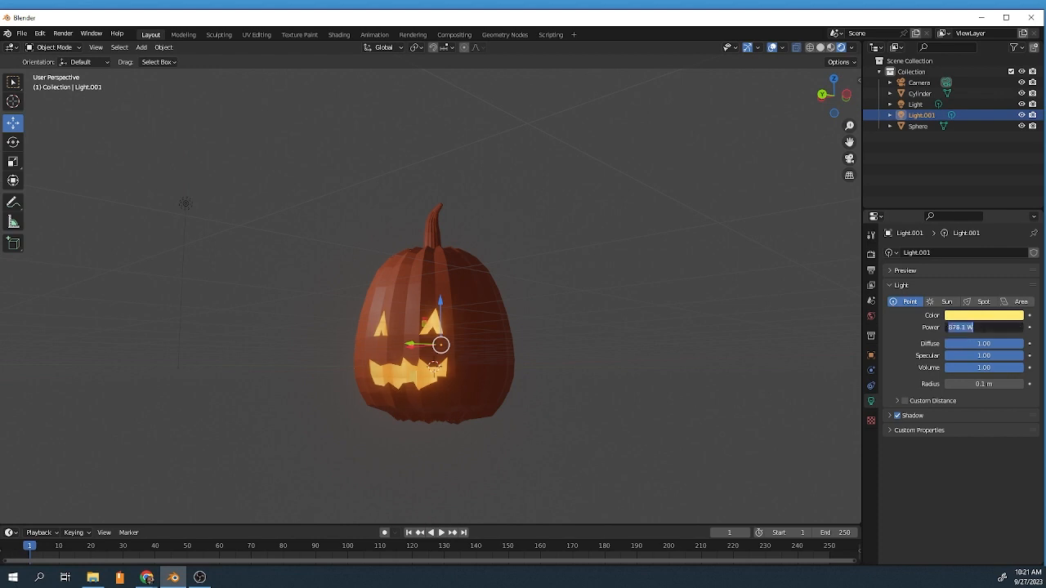
text(100)
key(Return)
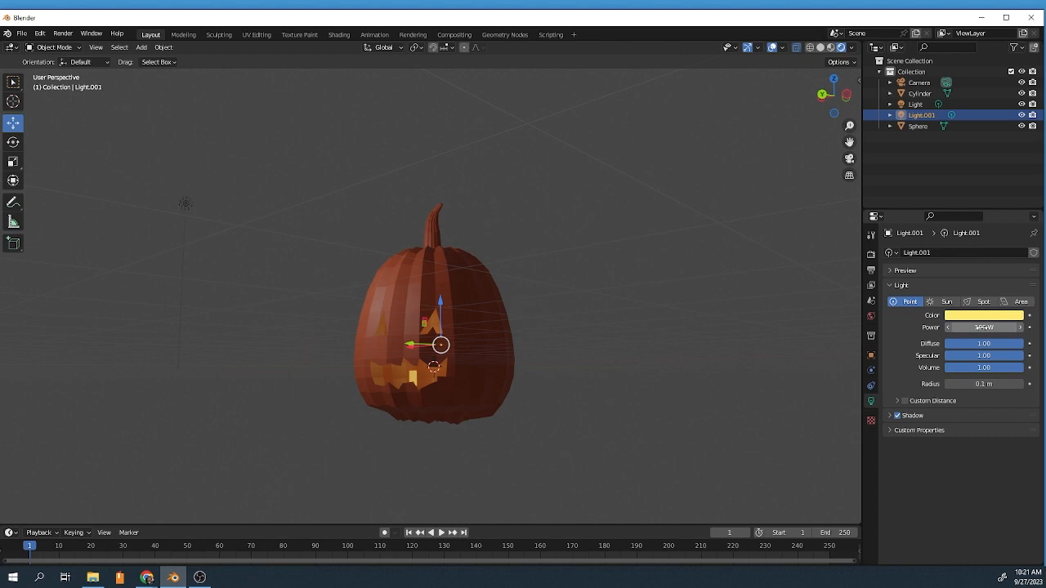
middle_drag(771, 440, 765, 450)
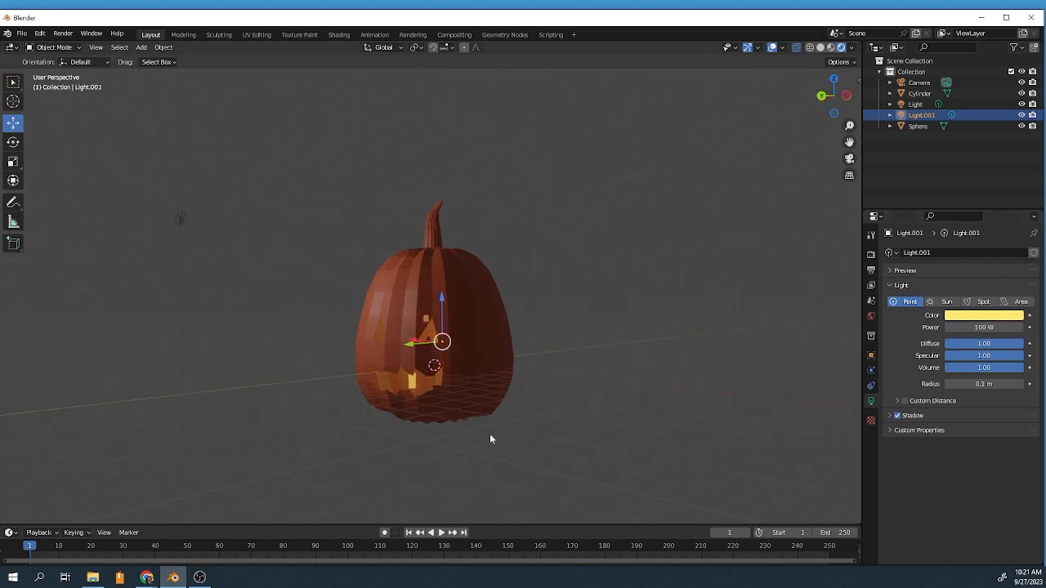
Shift the glowing cylinder along Y and slightly up inside the pumpkin, and set its material's emission strength to 22.6
click(413, 382)
drag(380, 386, 389, 385)
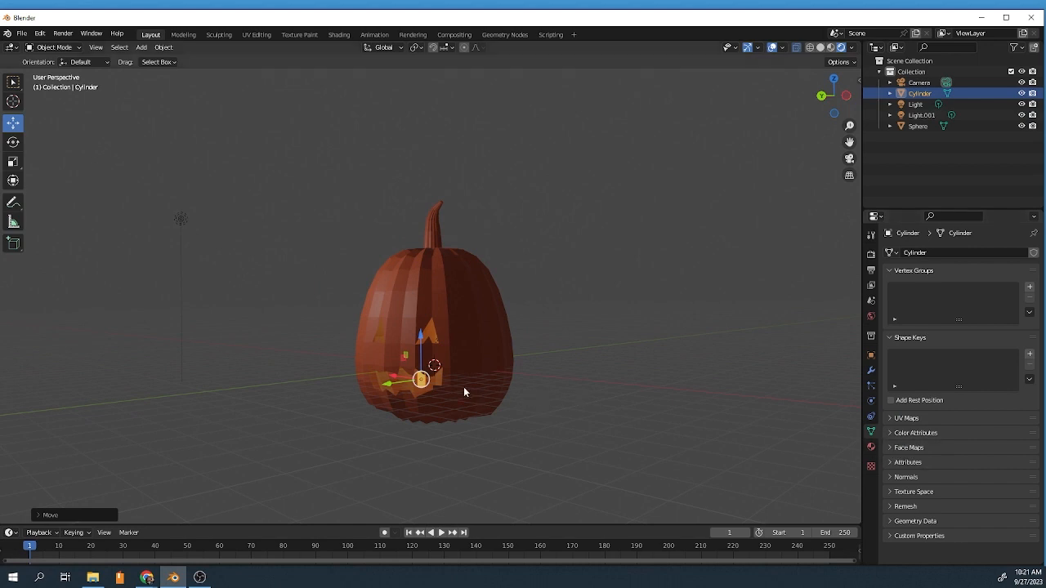
click(870, 447)
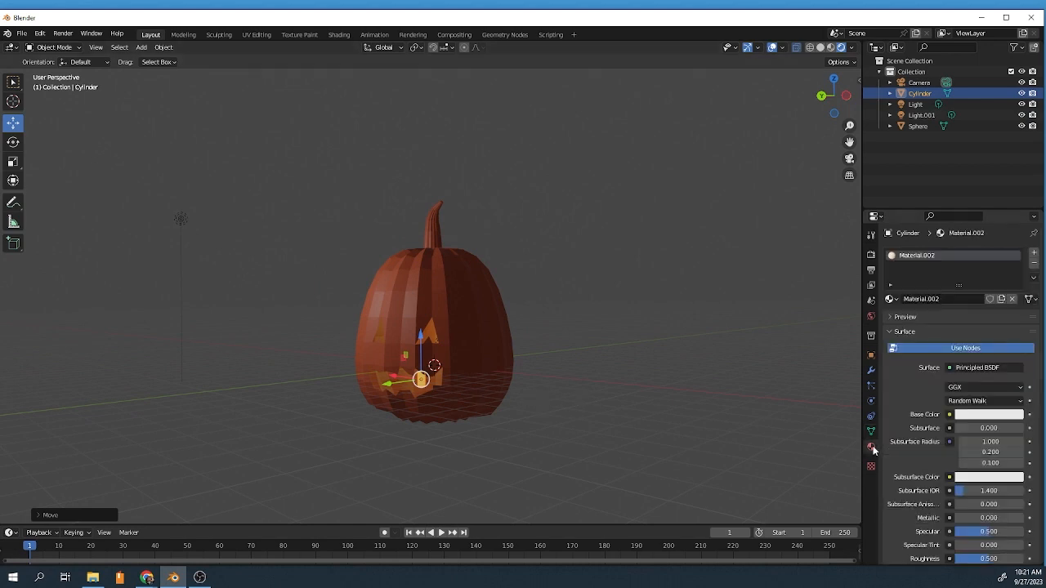
scroll(915, 468, down, 6)
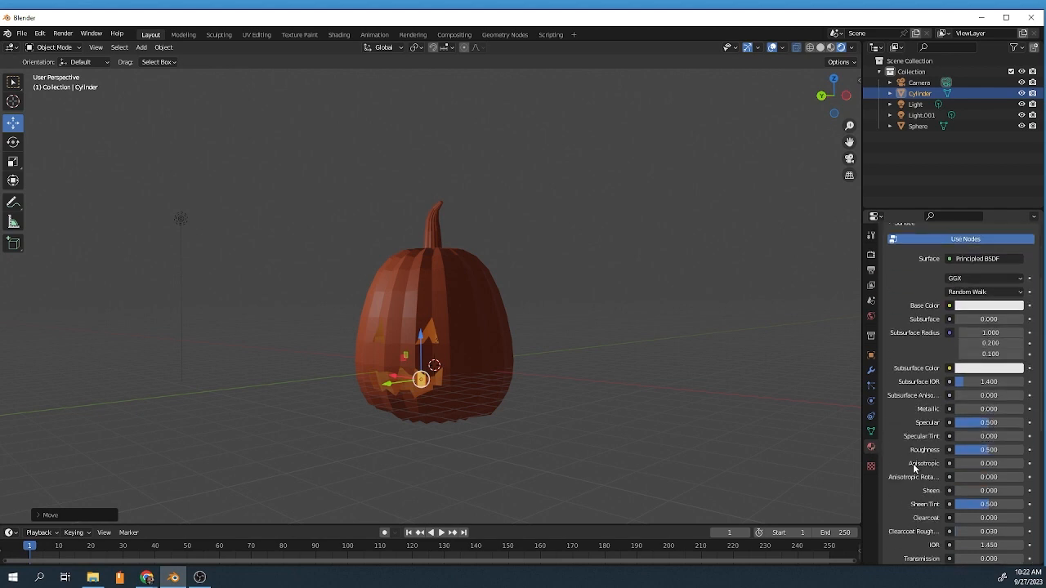
drag(960, 511, 1026, 512)
drag(428, 342, 427, 337)
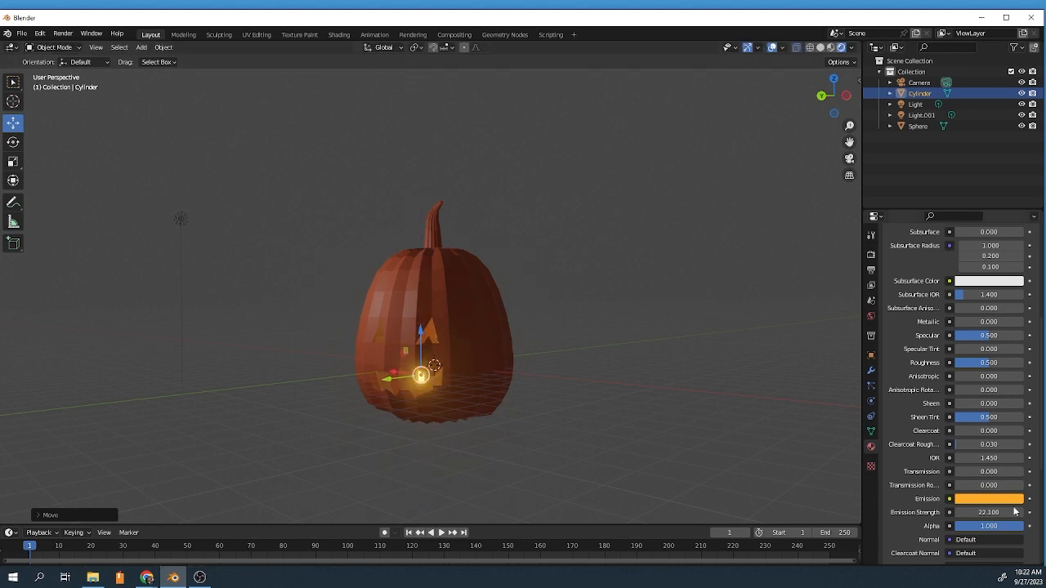
drag(982, 512, 980, 512)
Increase the power of the point light Light.001 inside the pumpkin
click(920, 115)
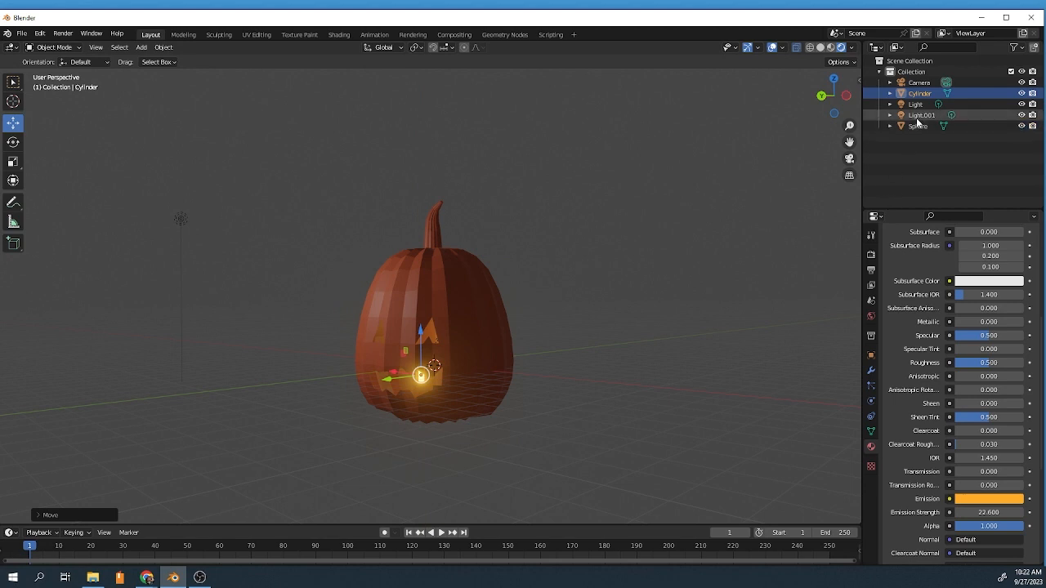
drag(981, 327, 1021, 327)
click(606, 268)
middle_drag(605, 268, 486, 268)
Add a Solidify modifier with 0.05 m thickness to the pumpkin and shift the pumpkin slightly along Y
click(441, 306)
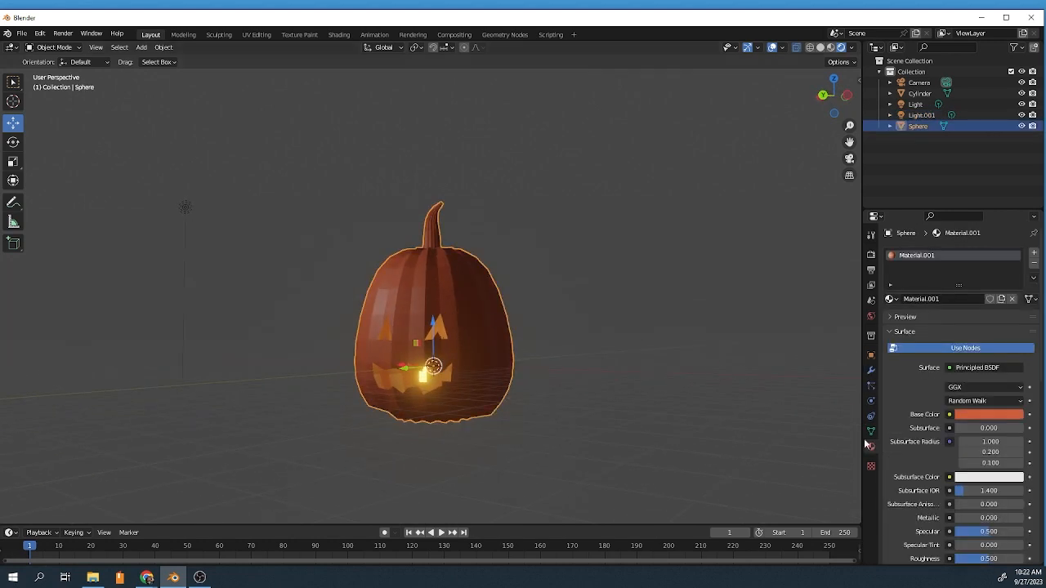
click(871, 370)
click(915, 254)
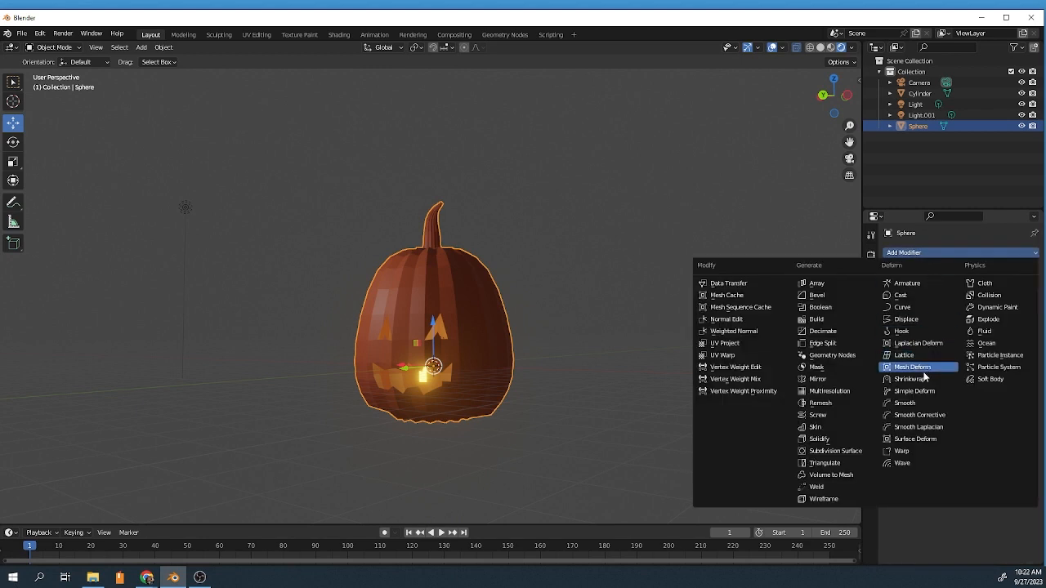
click(821, 438)
scroll(377, 346, up, 5)
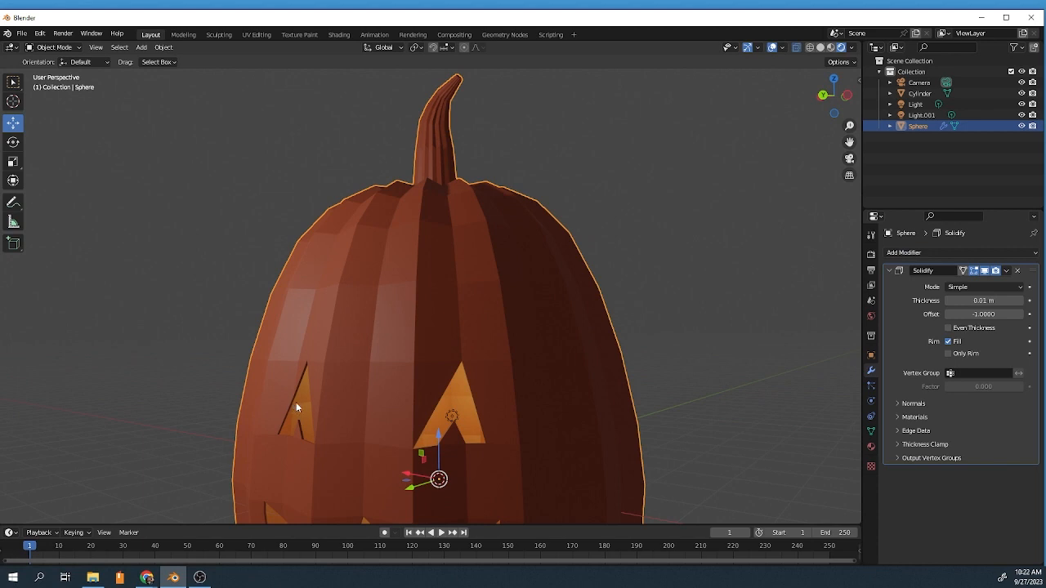
drag(974, 302, 1007, 301)
scroll(657, 402, down, 2)
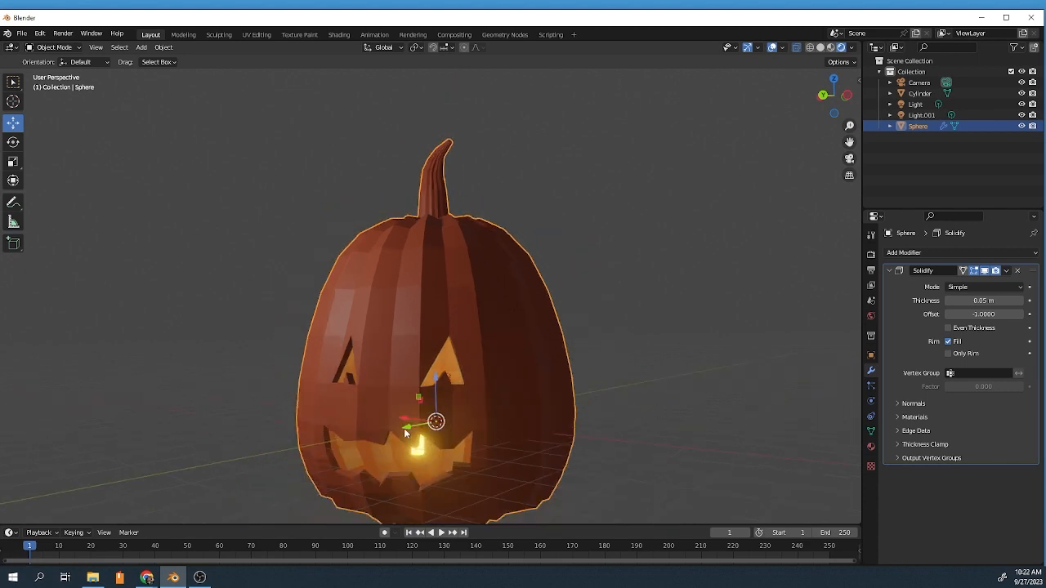
drag(405, 426, 411, 426)
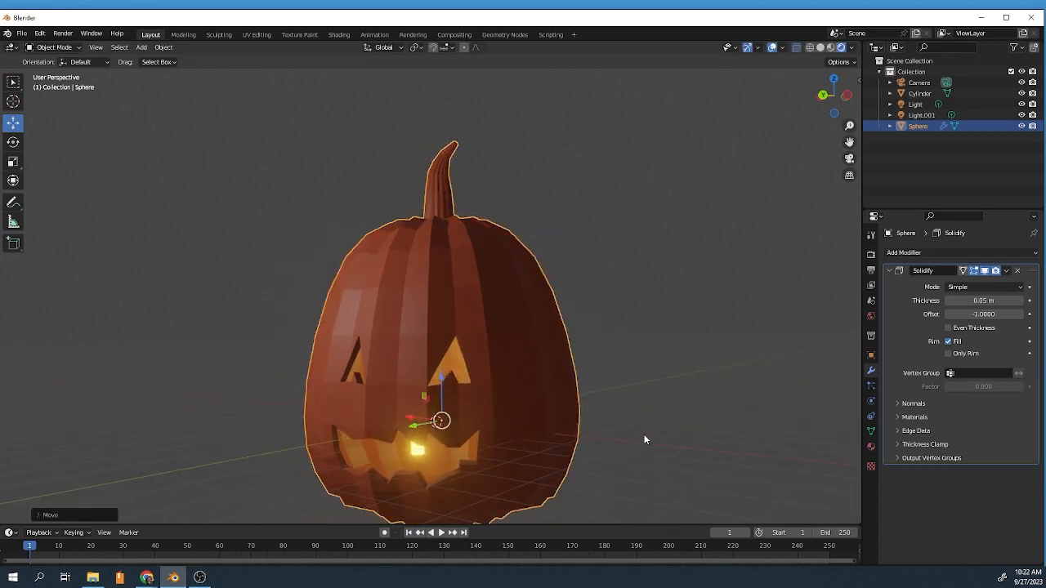
Move Light.001 along Y to about 0.85 m and check the pumpkin's lighting from several sides
click(920, 115)
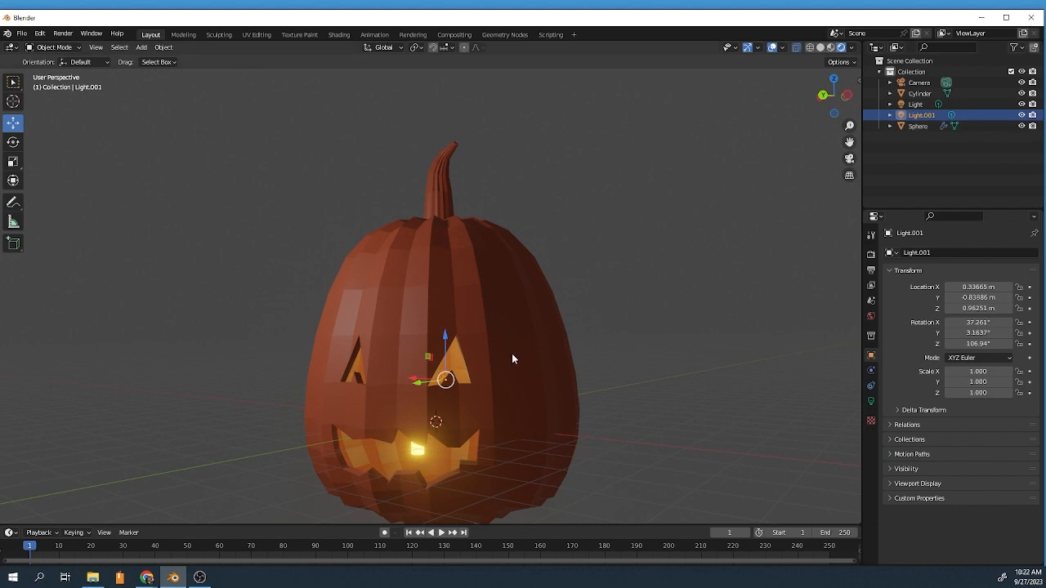
drag(417, 382, 373, 394)
middle_drag(415, 456, 503, 464)
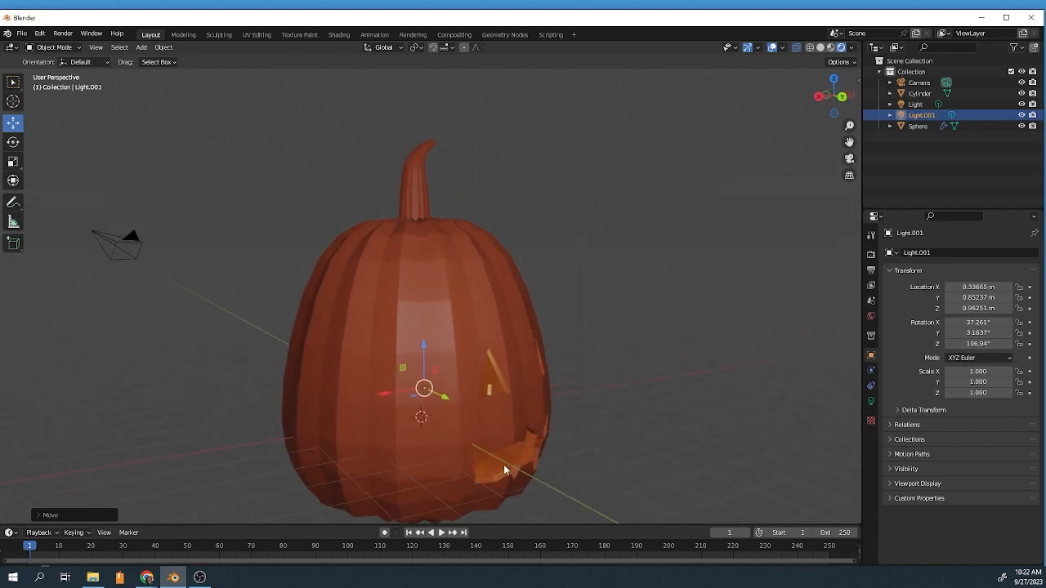
scroll(552, 434, up, 4)
scroll(552, 435, down, 6)
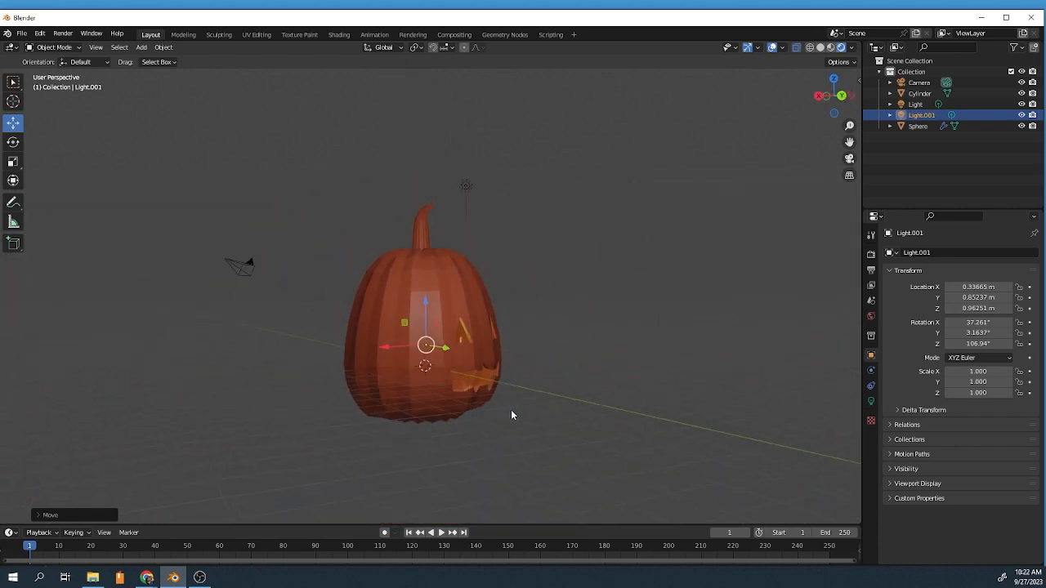
middle_drag(480, 406, 426, 425)
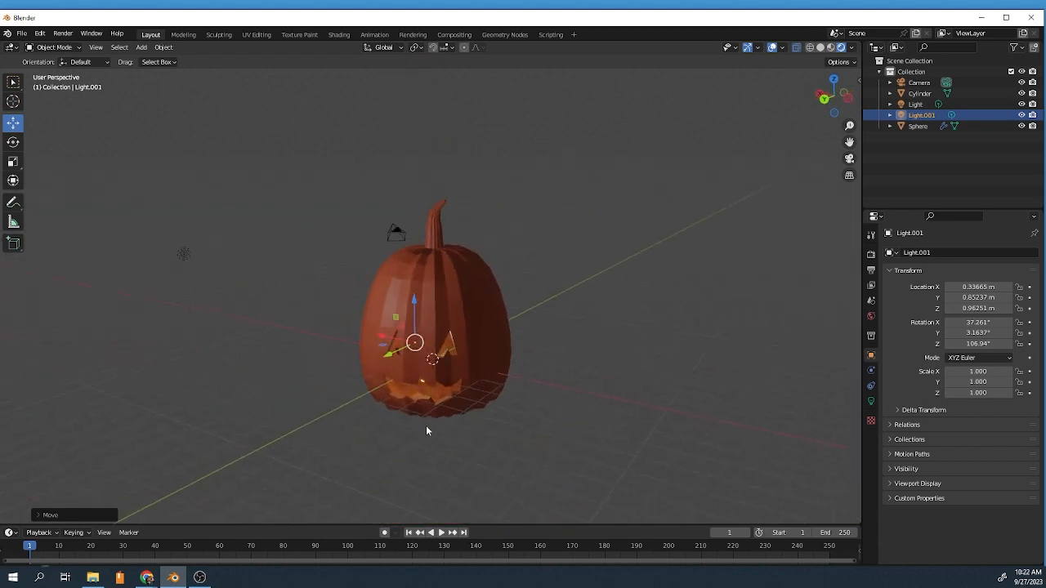